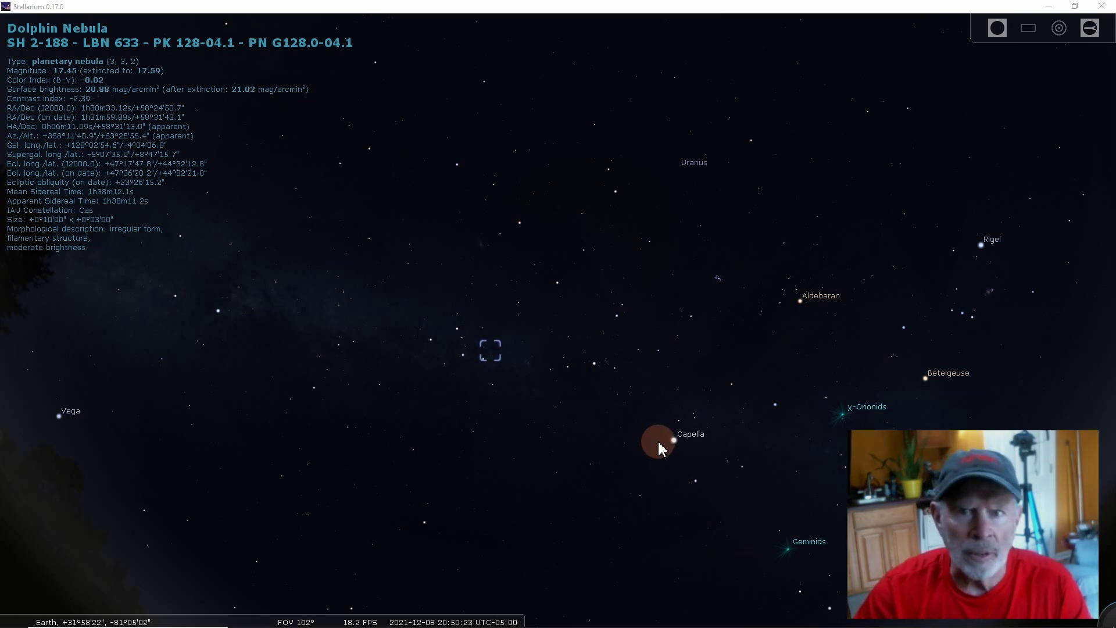
Step: Turn on constellation lines and constellation name labels in Stellarium
mouse_move(201, 601)
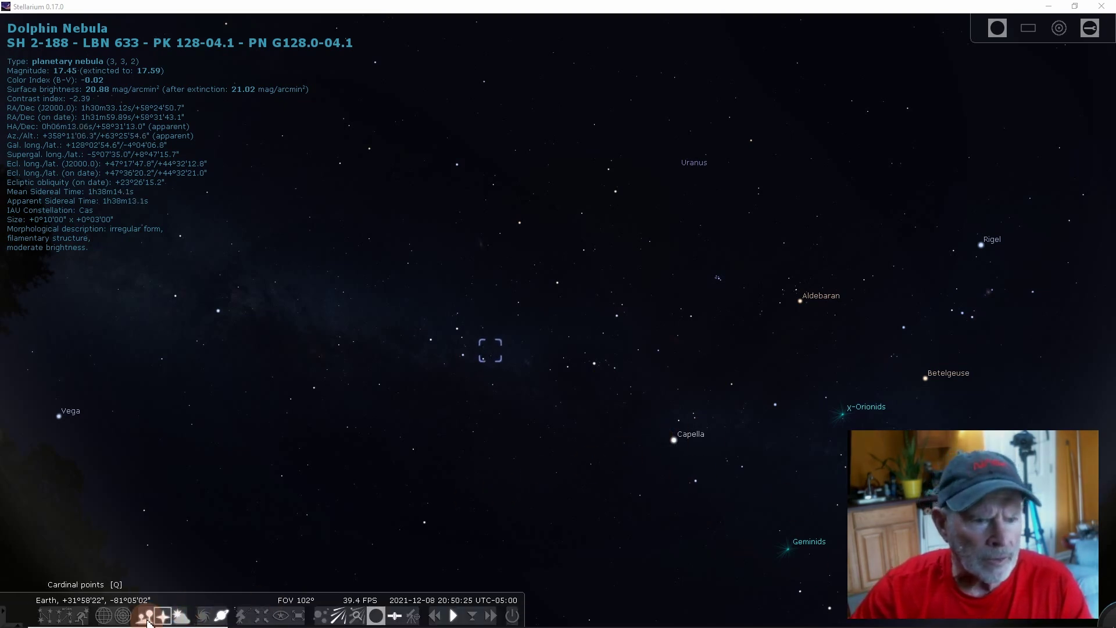
left_click(45, 616)
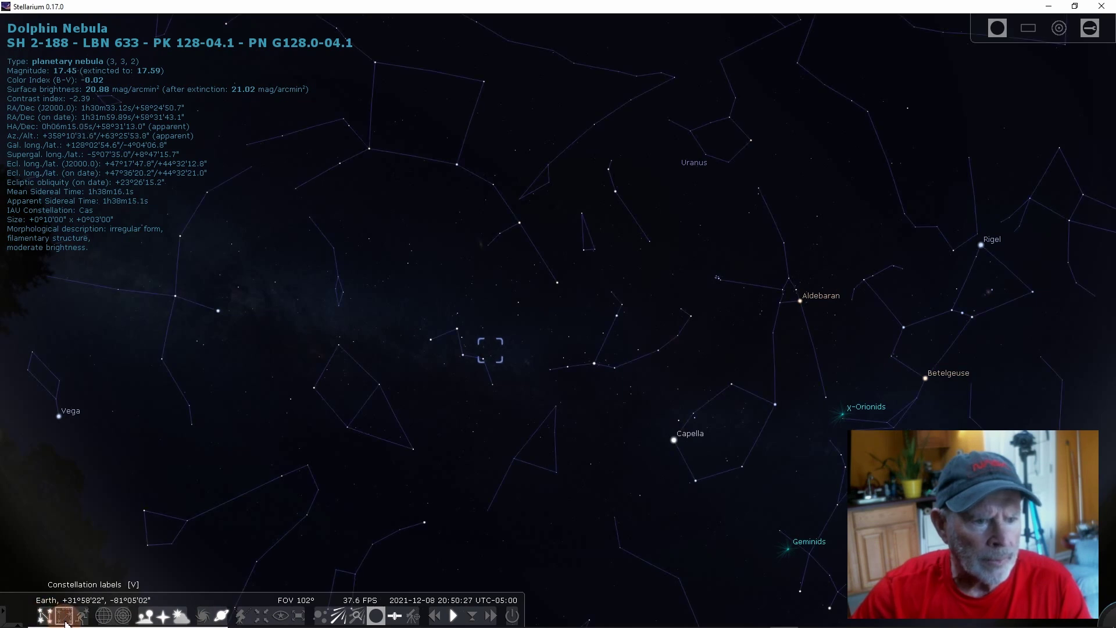
left_click(64, 617)
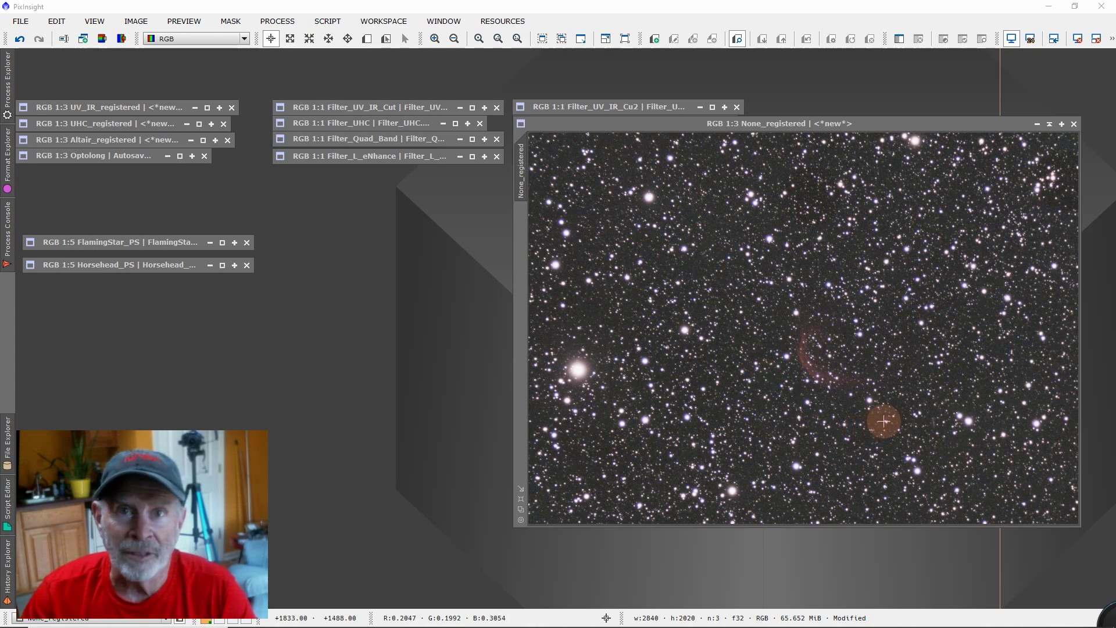
Step: Iconize the None_registered star-field image with Ctrl+M
key("ctrl+m")
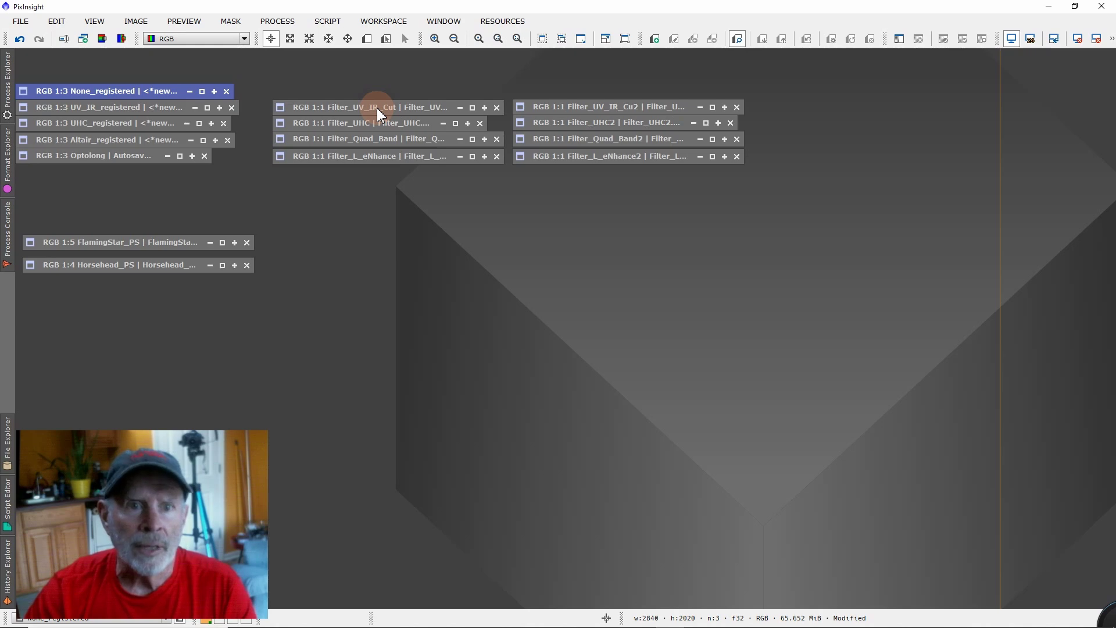
Step: Open the plain and colour-filled Baader UV/IR cut charts, then the UV_IR_registered image
double_click(376, 107)
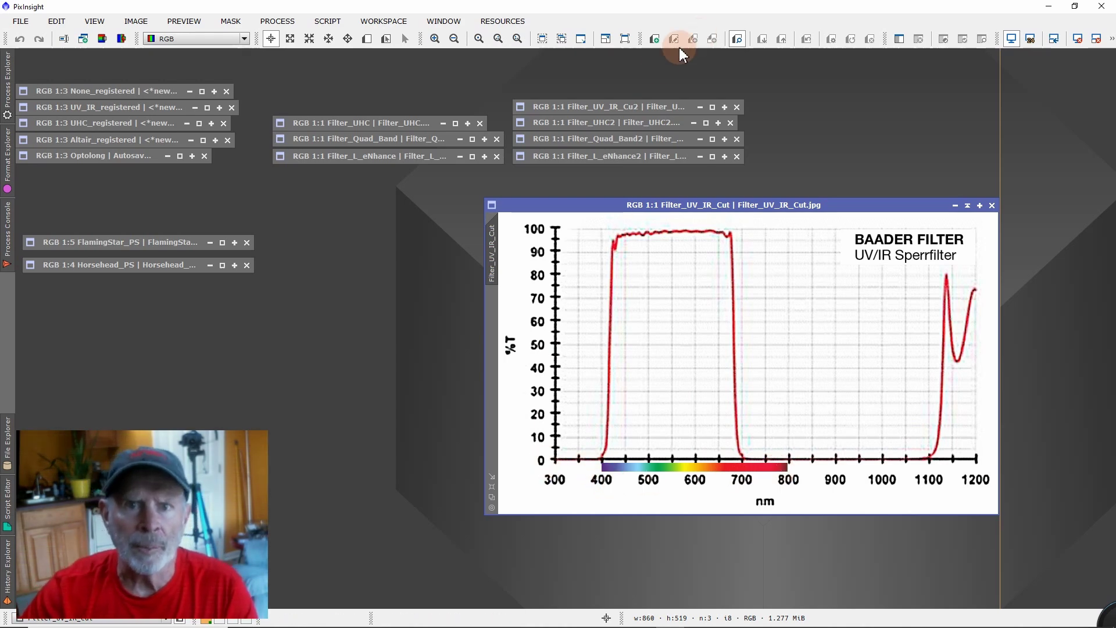
left_click(611, 109)
double_click(612, 109)
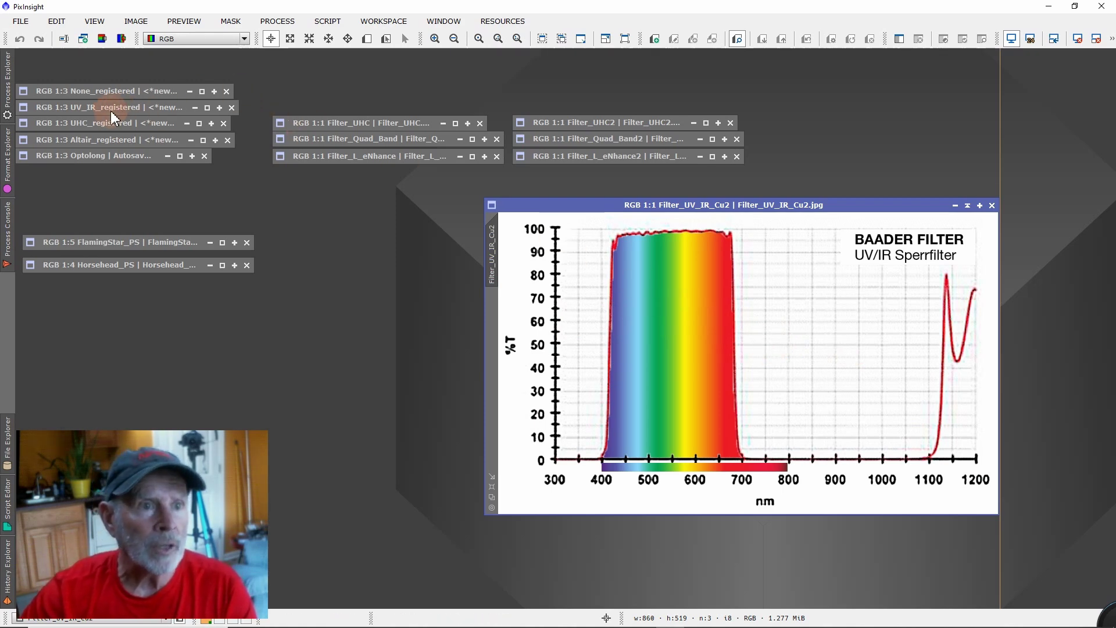
double_click(93, 111)
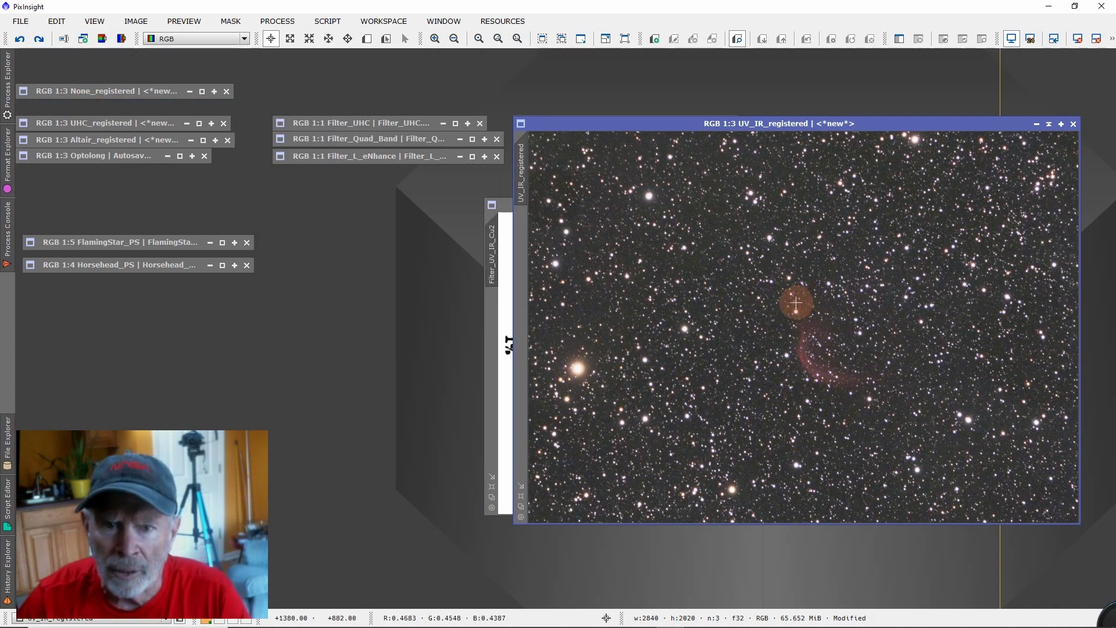
Step: Compare None_registered, then iconize it, UV_IR_registered and the colour-filled UV/IR chart
double_click(138, 96)
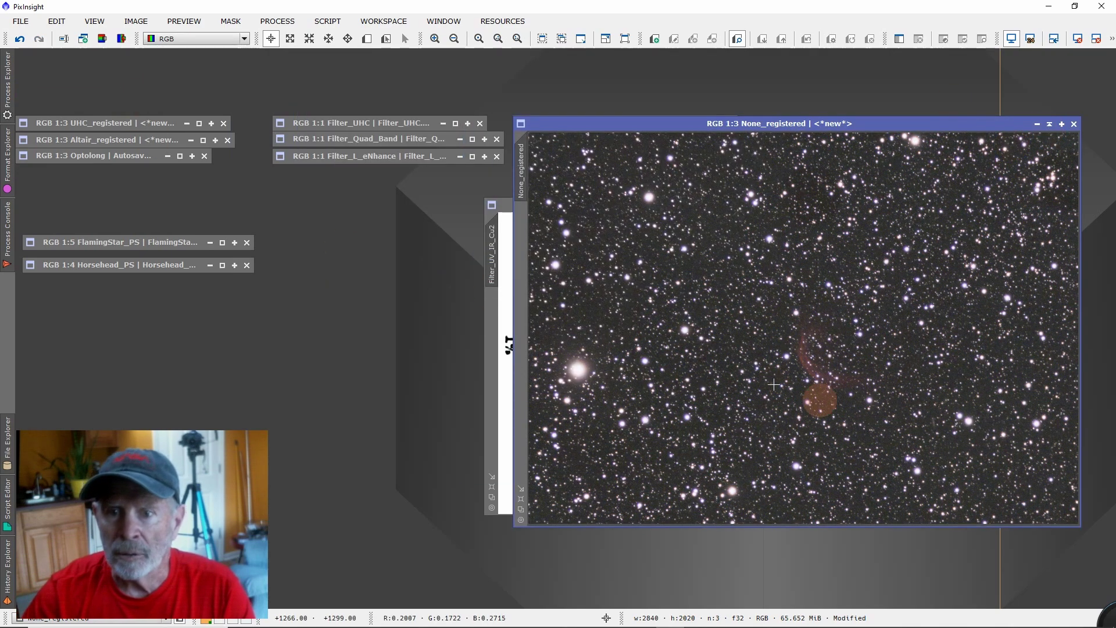
left_click(1050, 125)
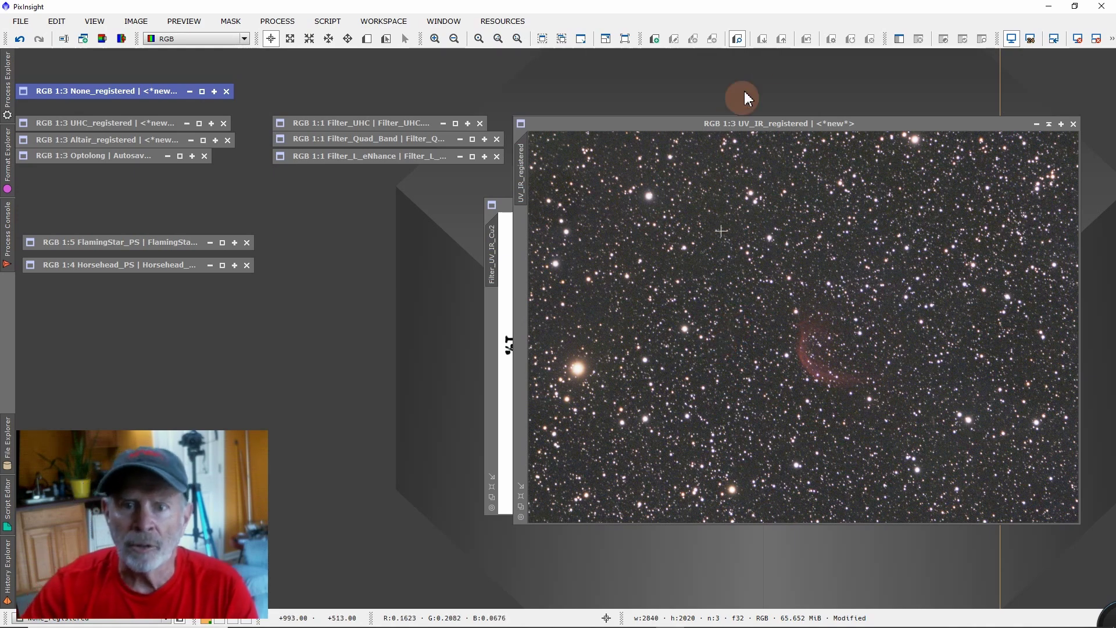
left_click(1048, 124)
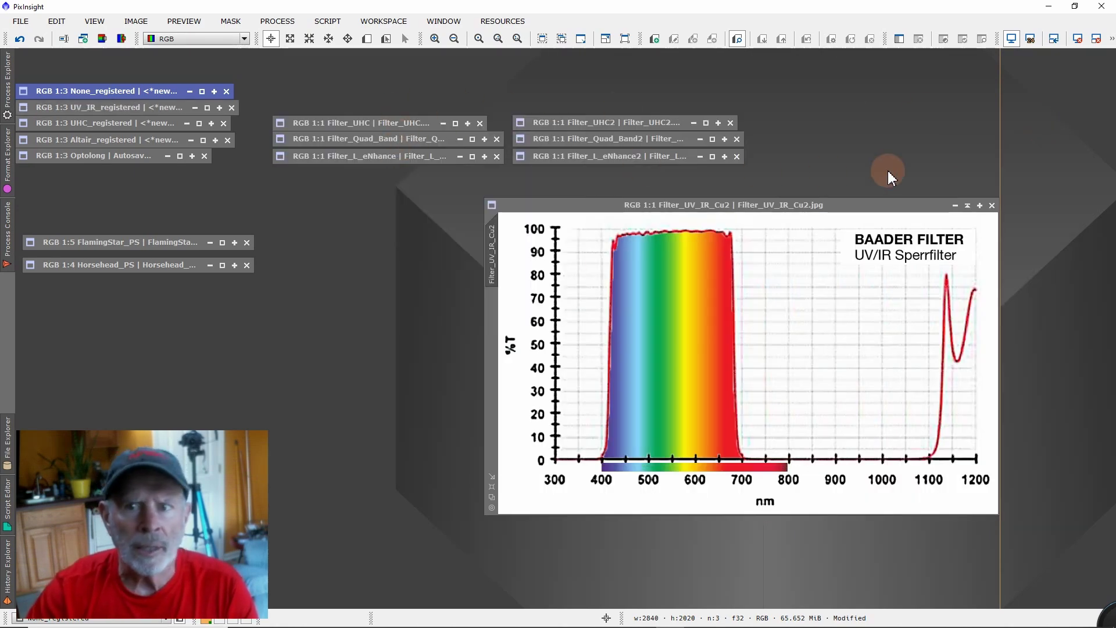
left_click(967, 206)
Step: Iconize the plain UV/IR chart, then open both Baader UHC-S charts and UHC_registered
left_click(967, 206)
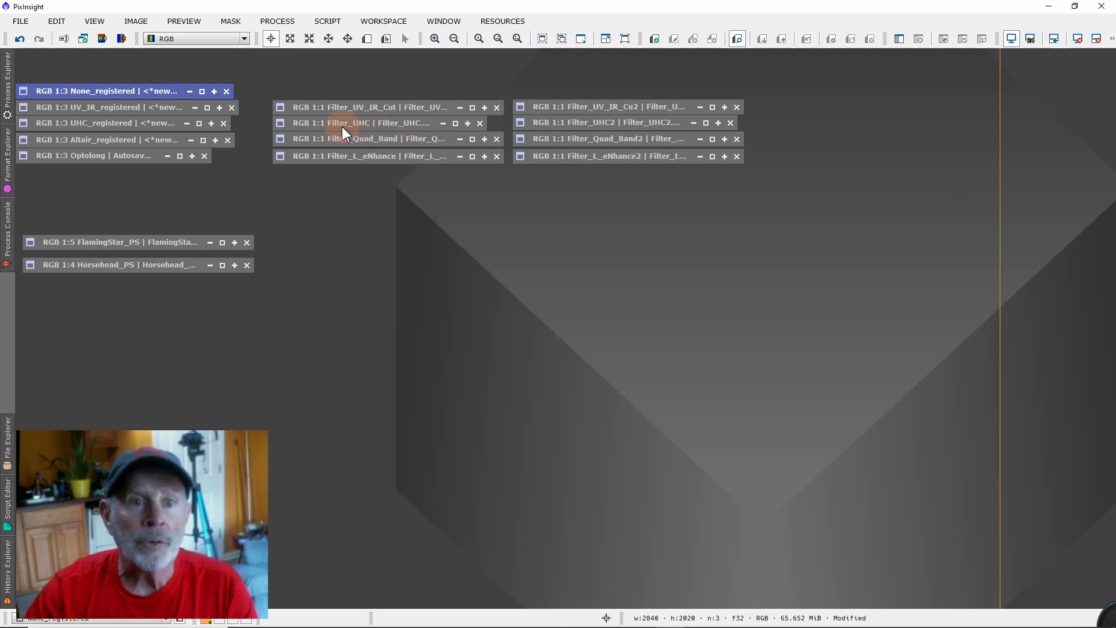
double_click(343, 129)
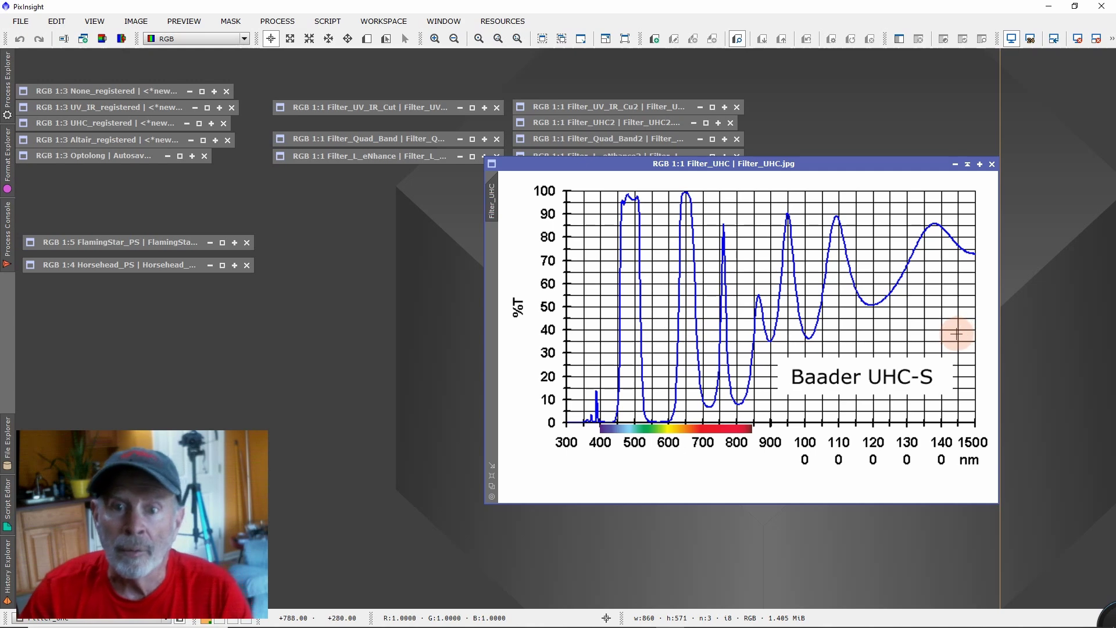
double_click(571, 124)
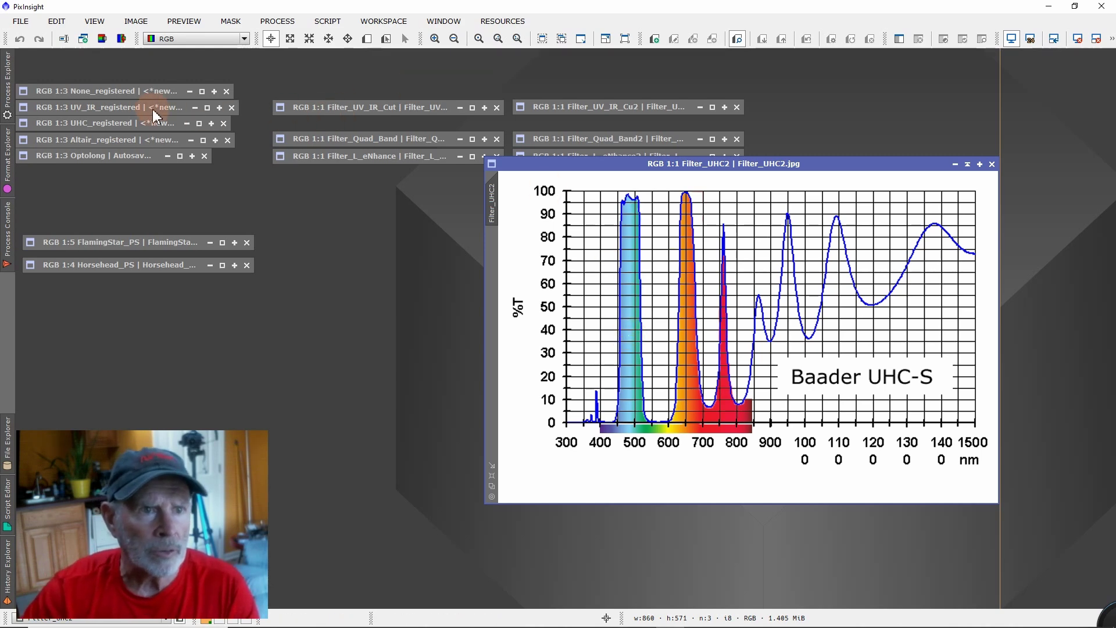
double_click(96, 128)
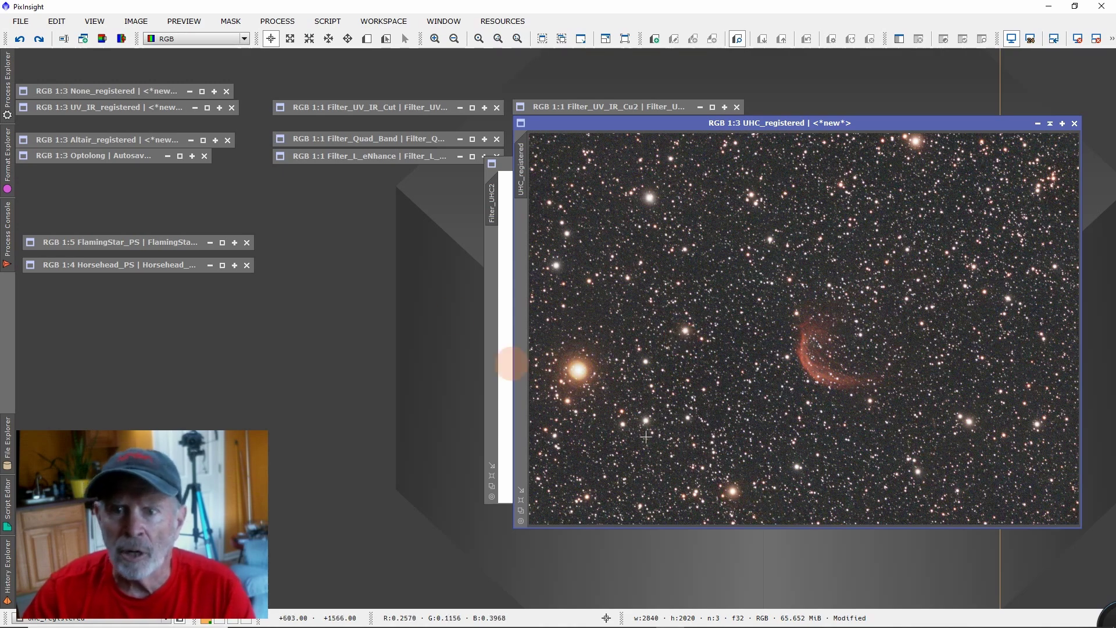
Step: View None_registered and UV_IR_registered, then iconize UV_IR, UHC_registered and both UHC-S charts
double_click(127, 91)
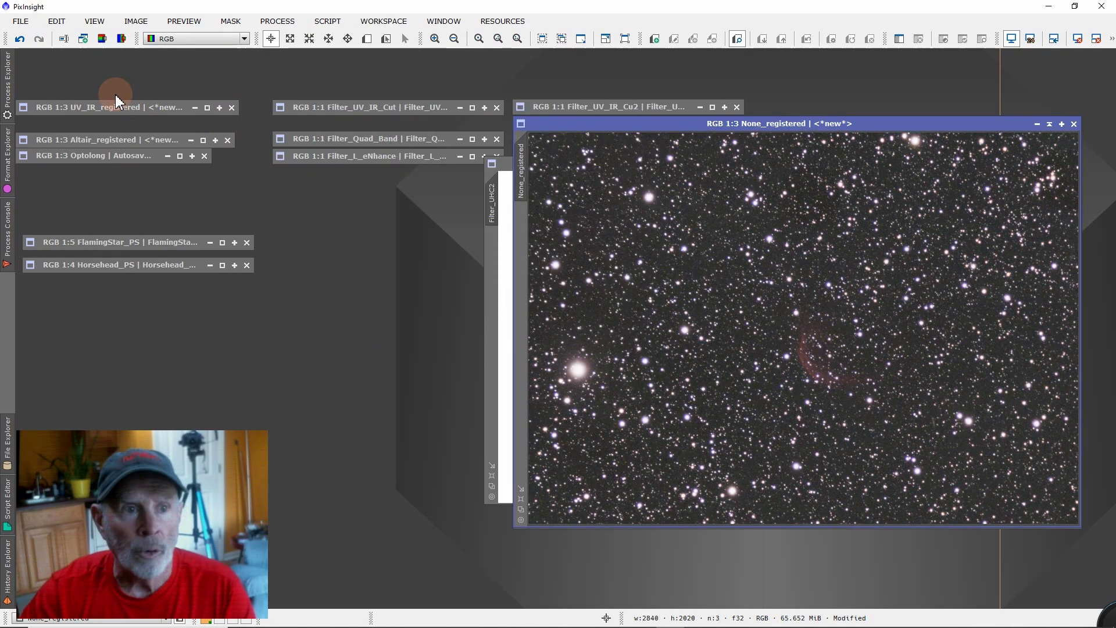
double_click(117, 107)
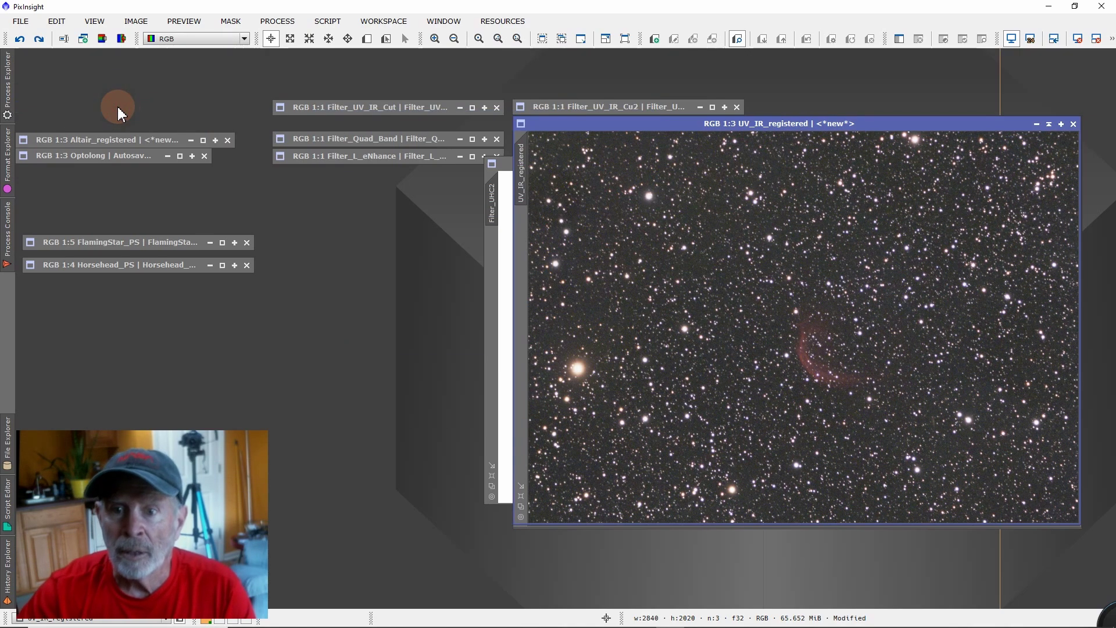
left_click(1048, 124)
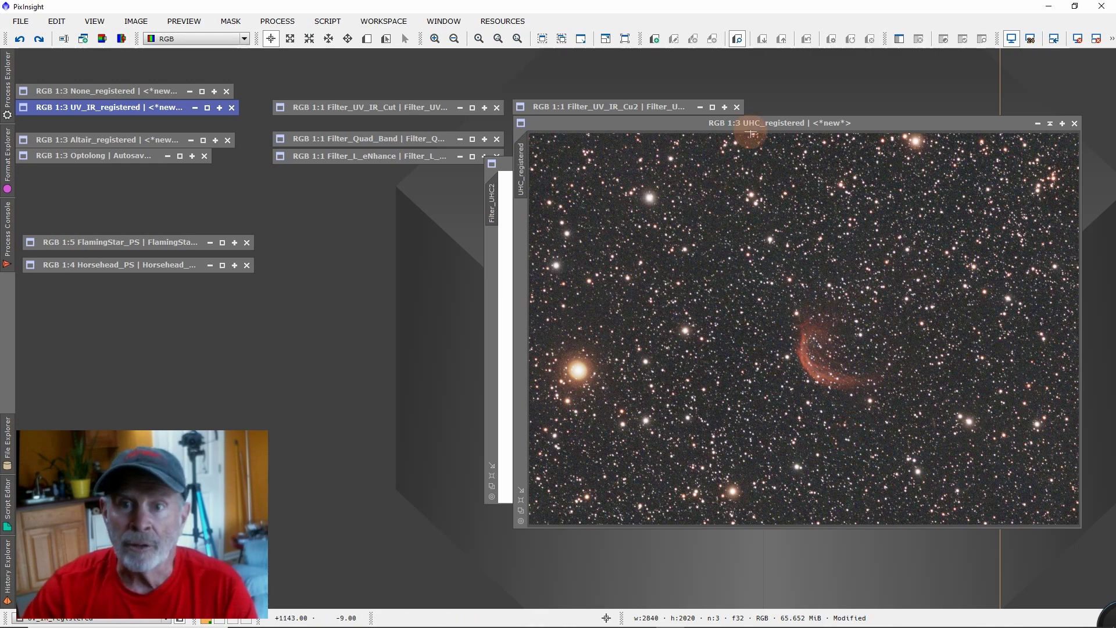
left_click(1049, 124)
left_click(967, 164)
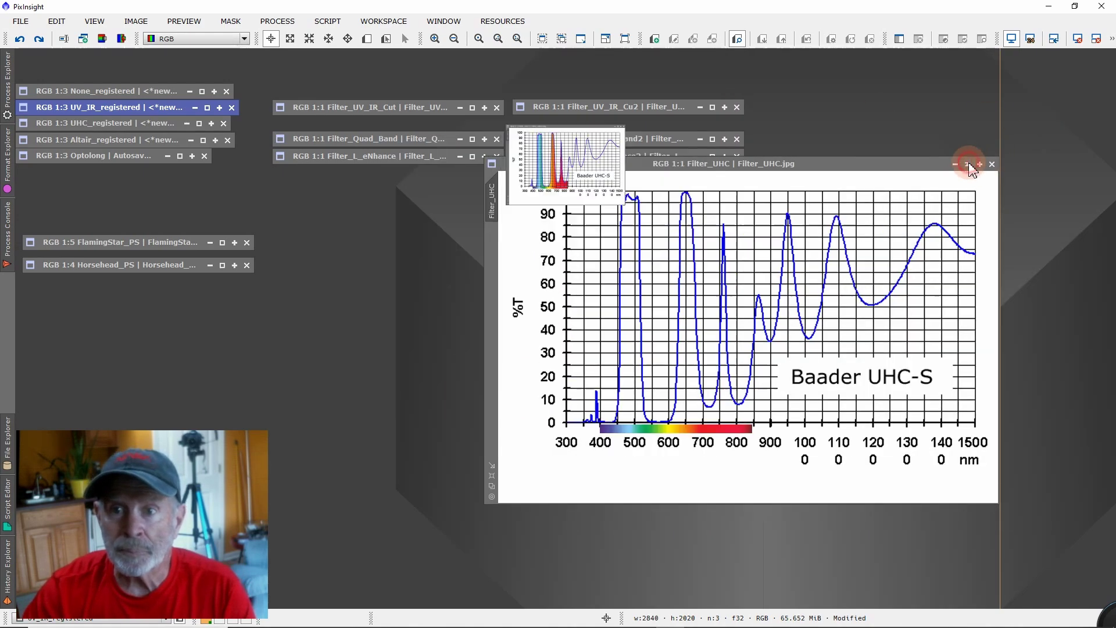
left_click(968, 164)
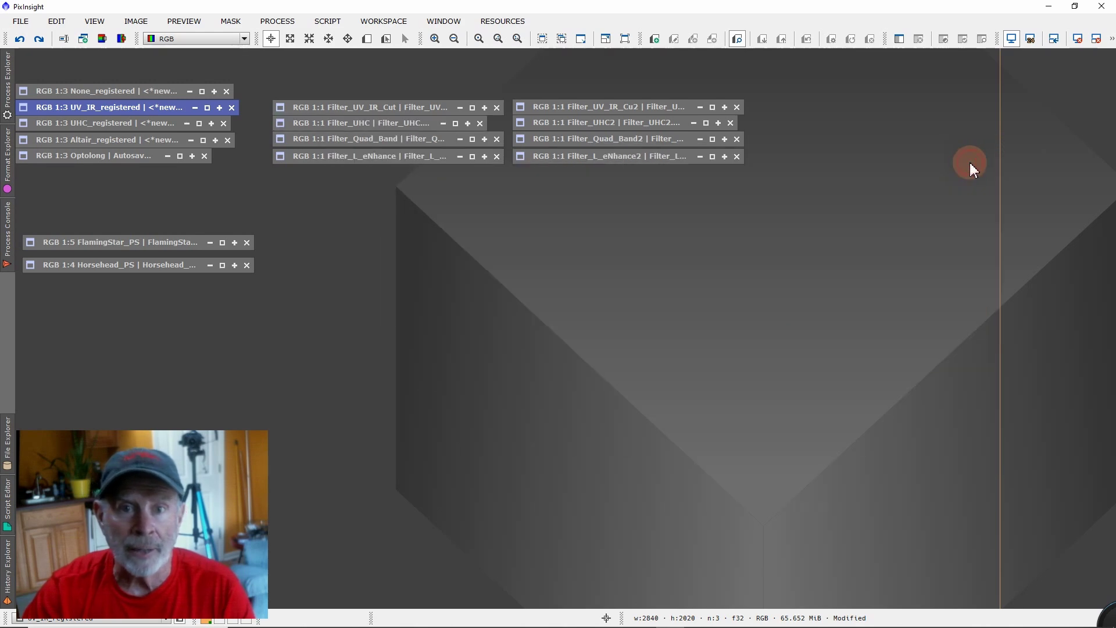
Step: Open and arrange the plain and colour-filled Altair Quad-Band charts, then iconize the plain one
double_click(342, 140)
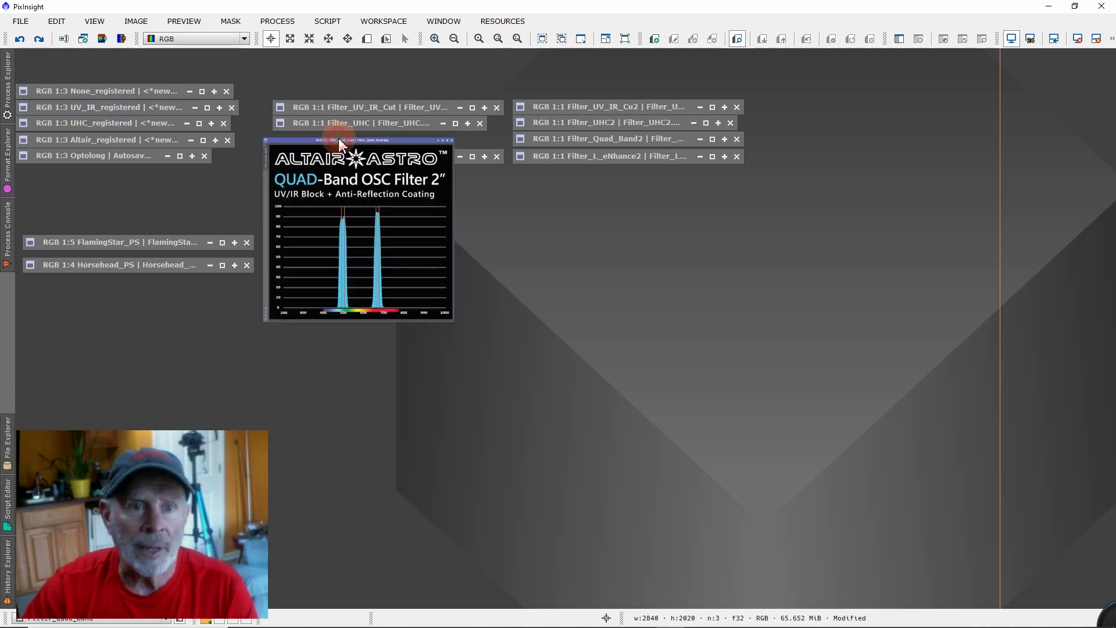
left_click_drag(542, 158, 771, 82)
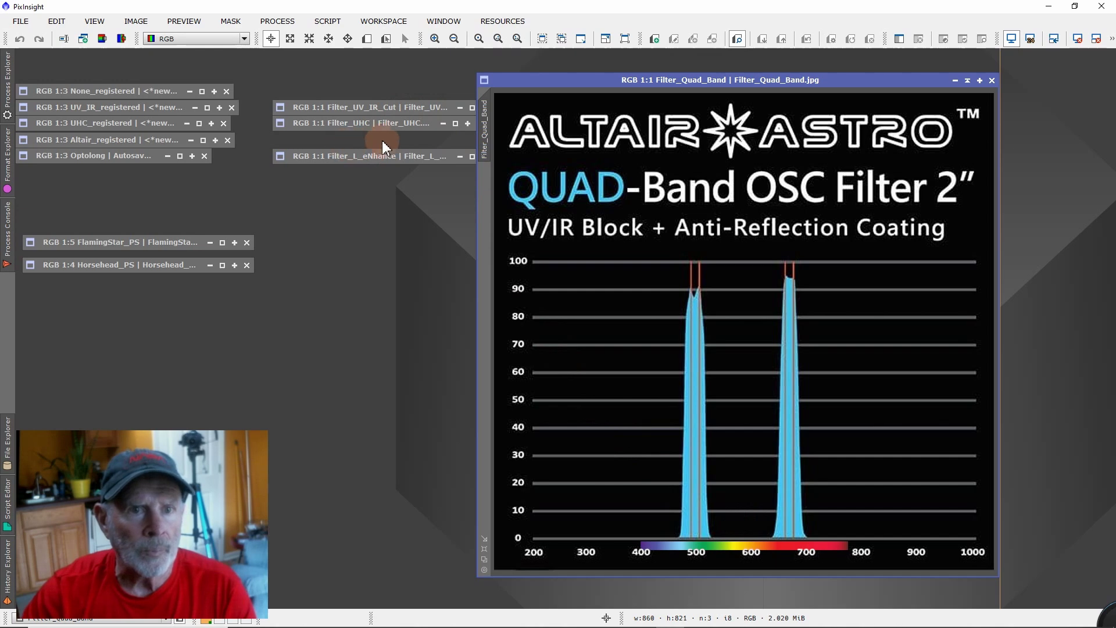
left_click_drag(660, 80, 591, 146)
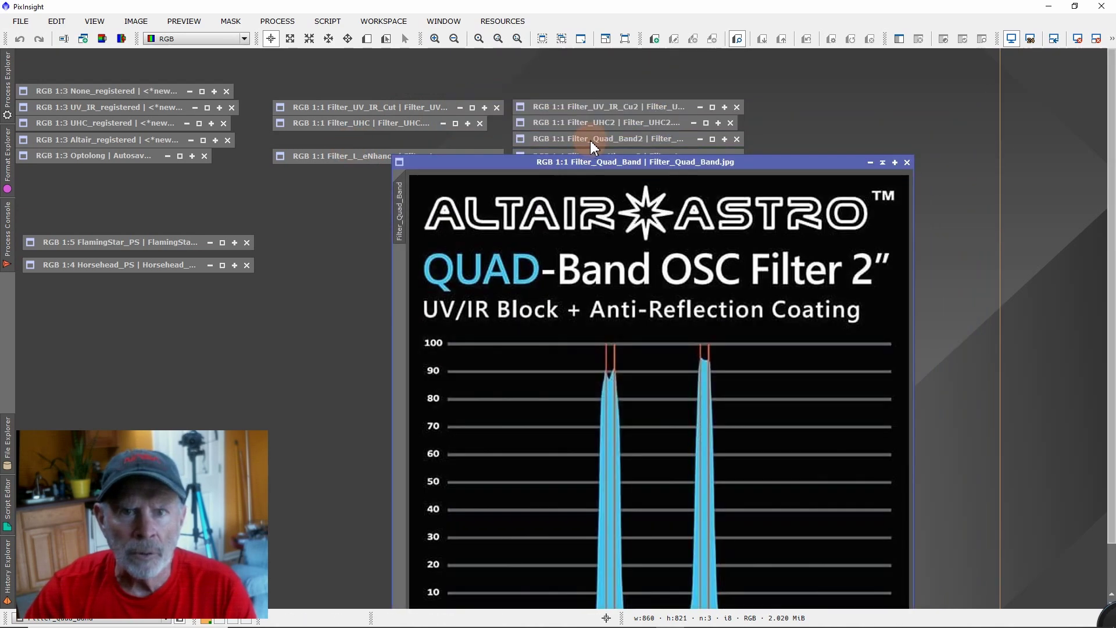
double_click(592, 141)
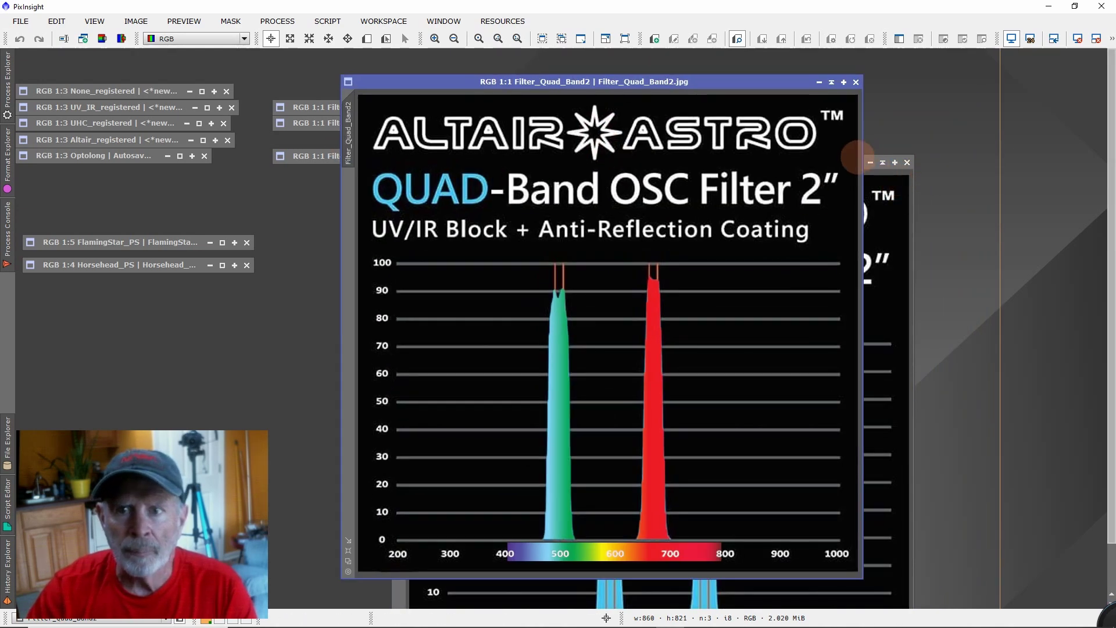
left_click_drag(726, 81, 897, 67)
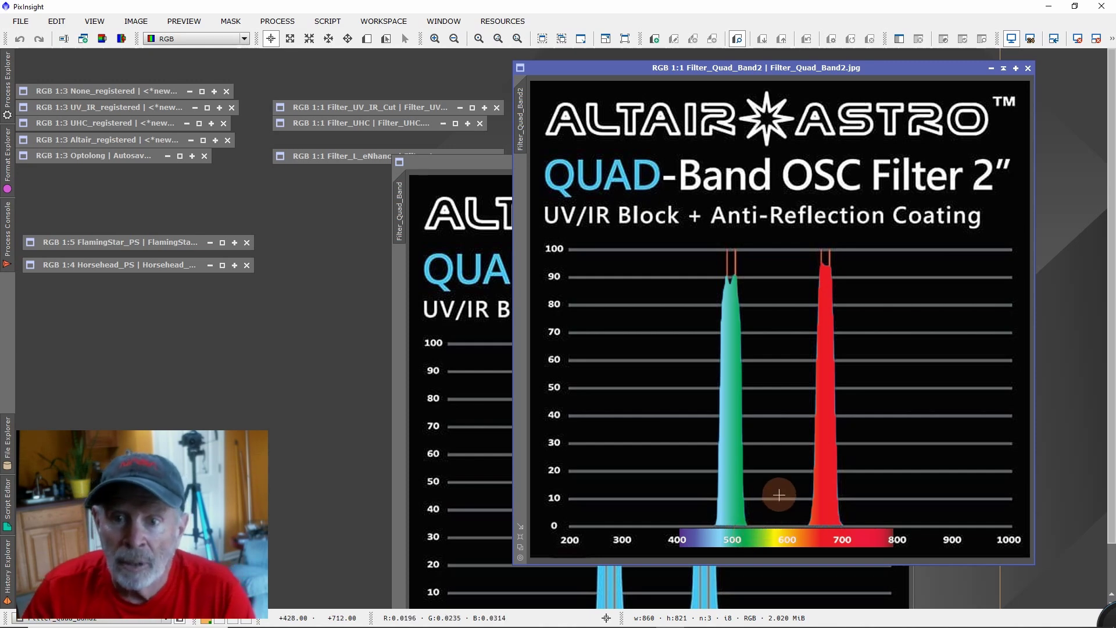
left_click(443, 169)
left_click(882, 164)
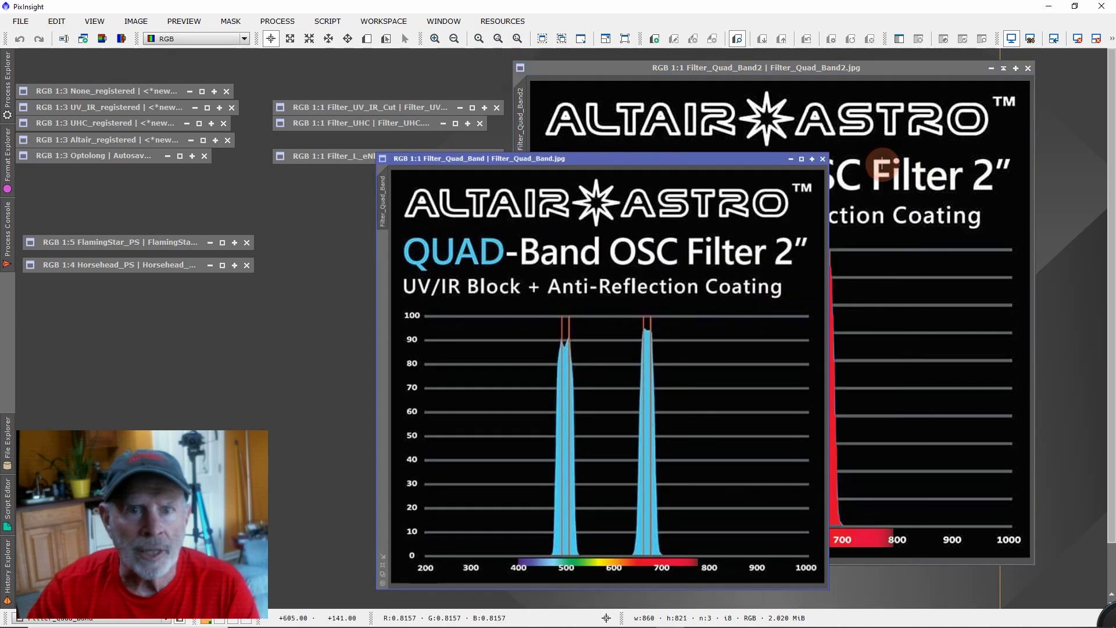
Step: Place UHC_registered beside Altair_registered to compare, iconize UHC, and raise the Quad-Band chart
double_click(100, 144)
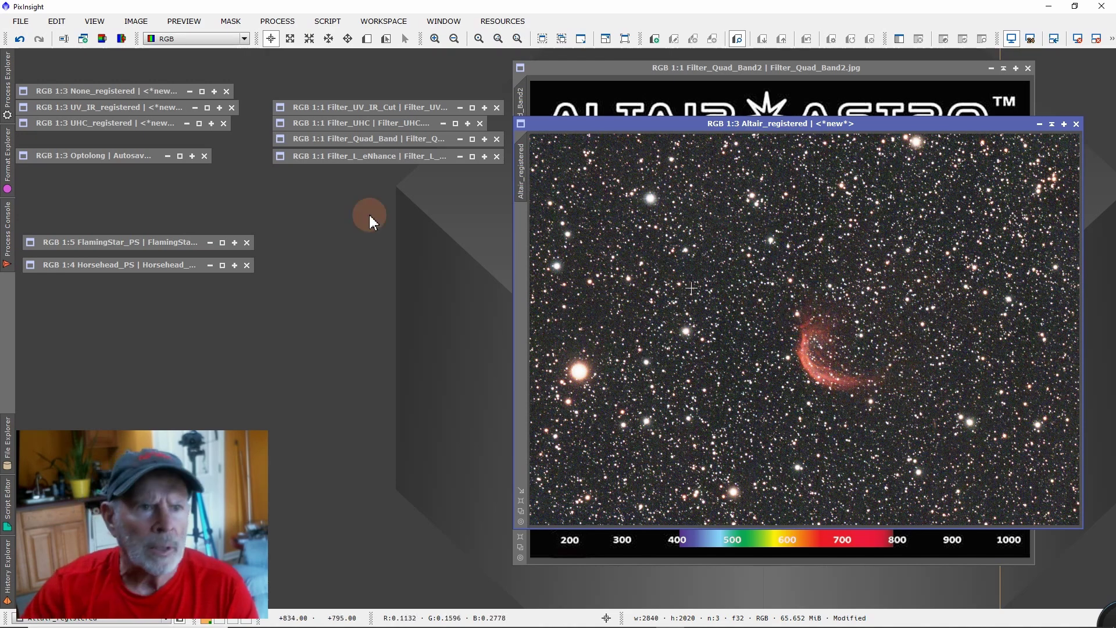
double_click(139, 129)
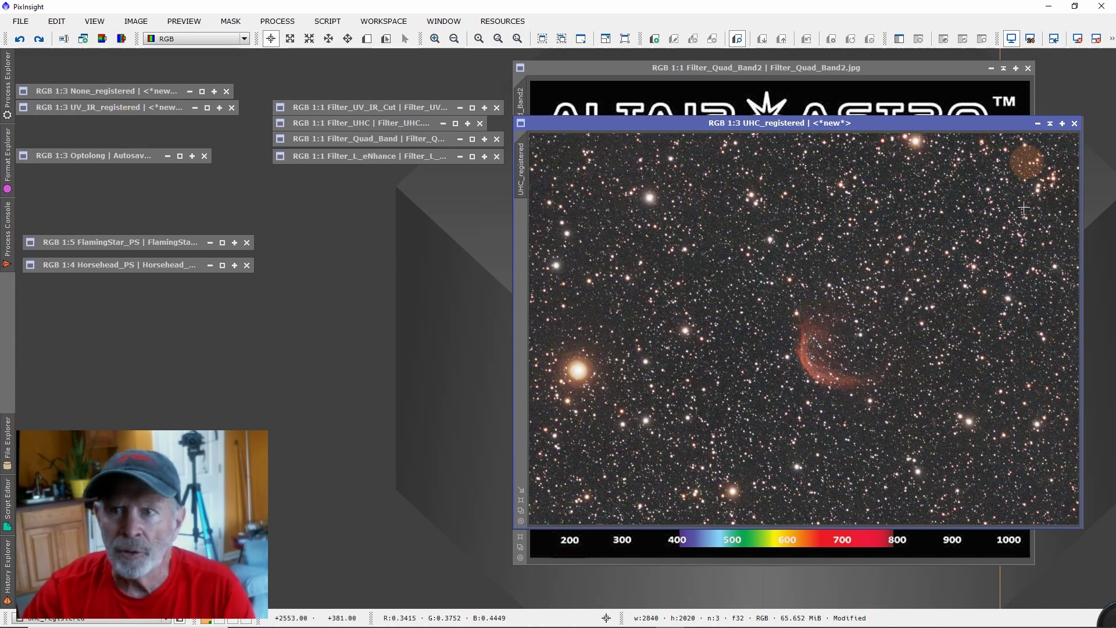
left_click_drag(1014, 129, 645, 113)
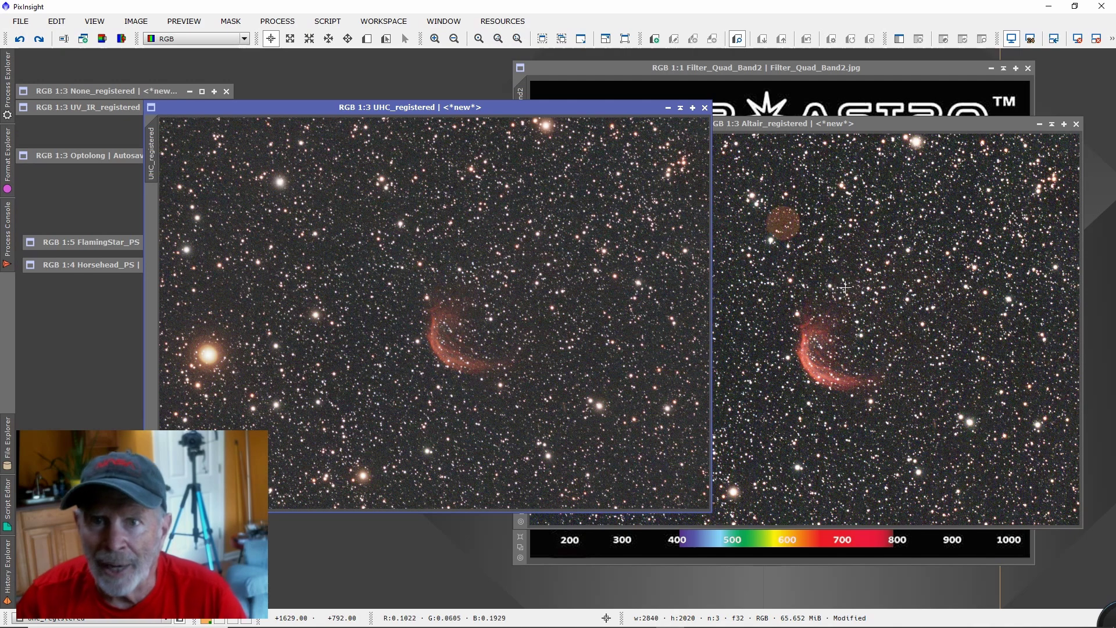
left_click(680, 108)
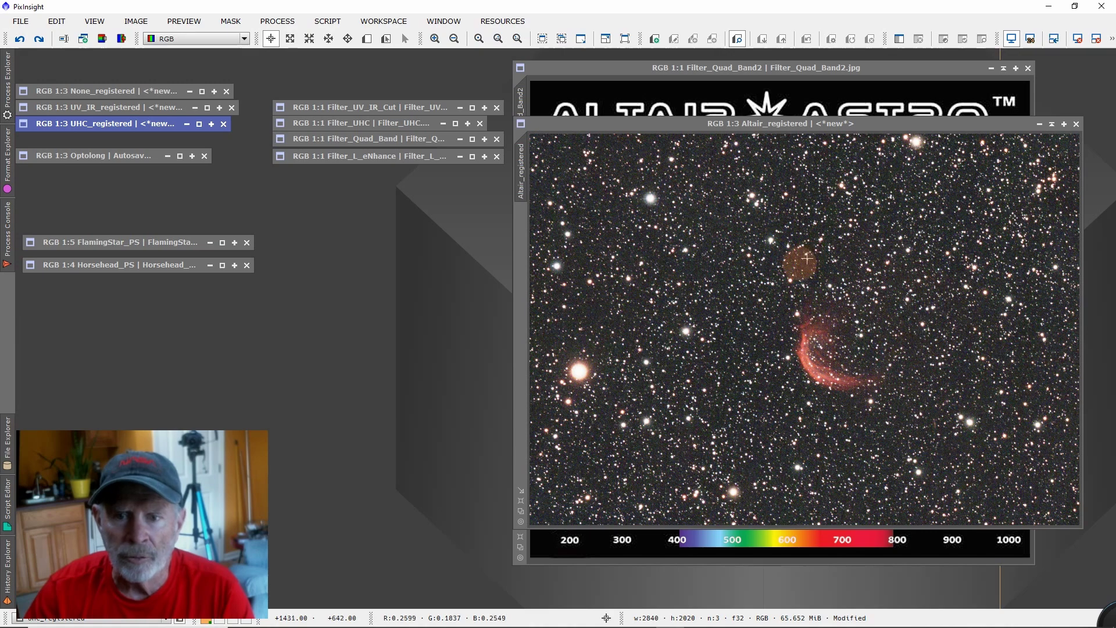
left_click(855, 67)
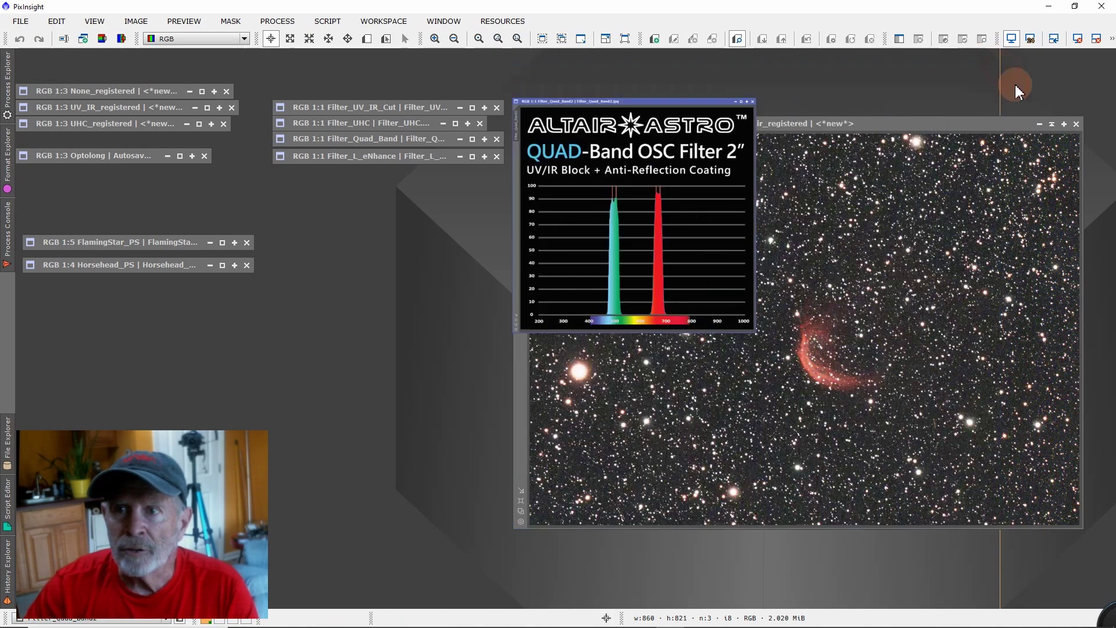
Step: Iconize Altair_registered, then open both Optolong L-eNhance charts and the Optolong stacked image
left_click(1051, 124)
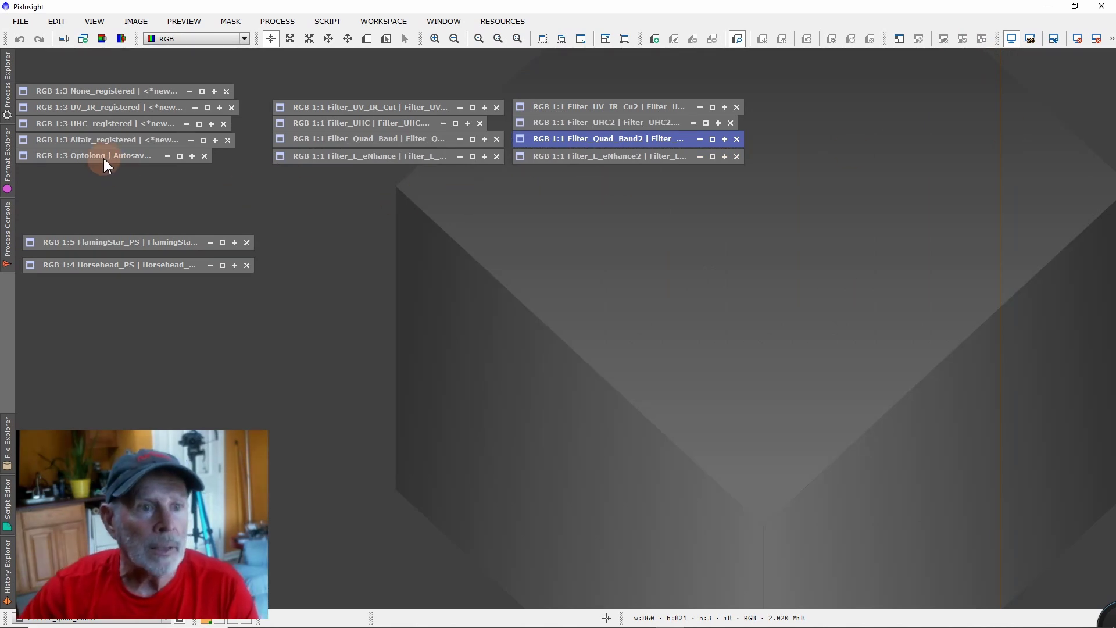
double_click(374, 161)
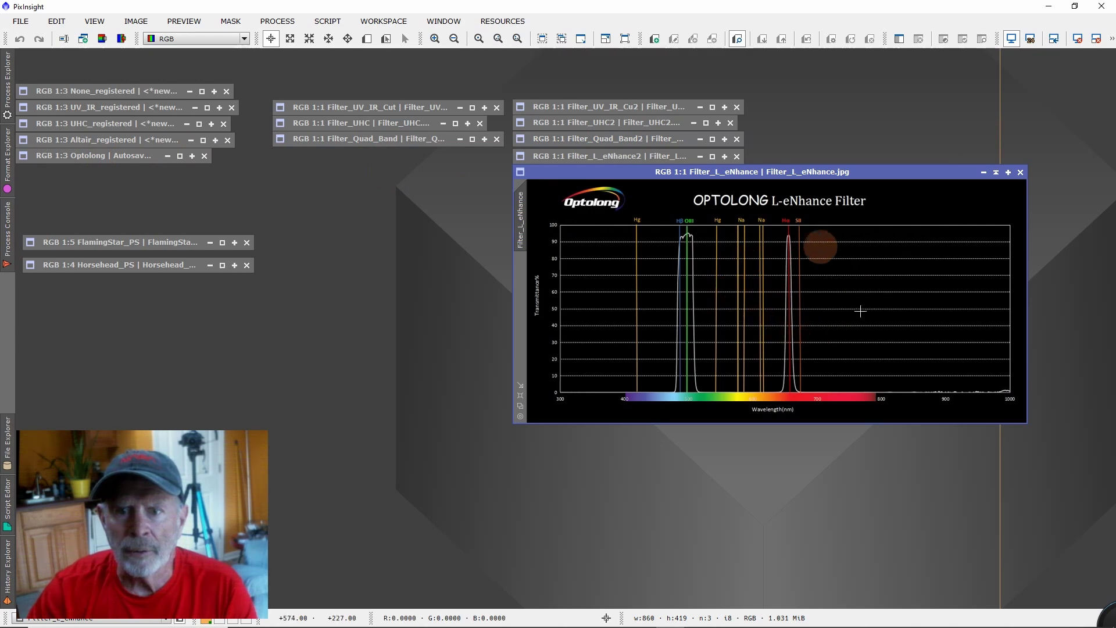
double_click(619, 158)
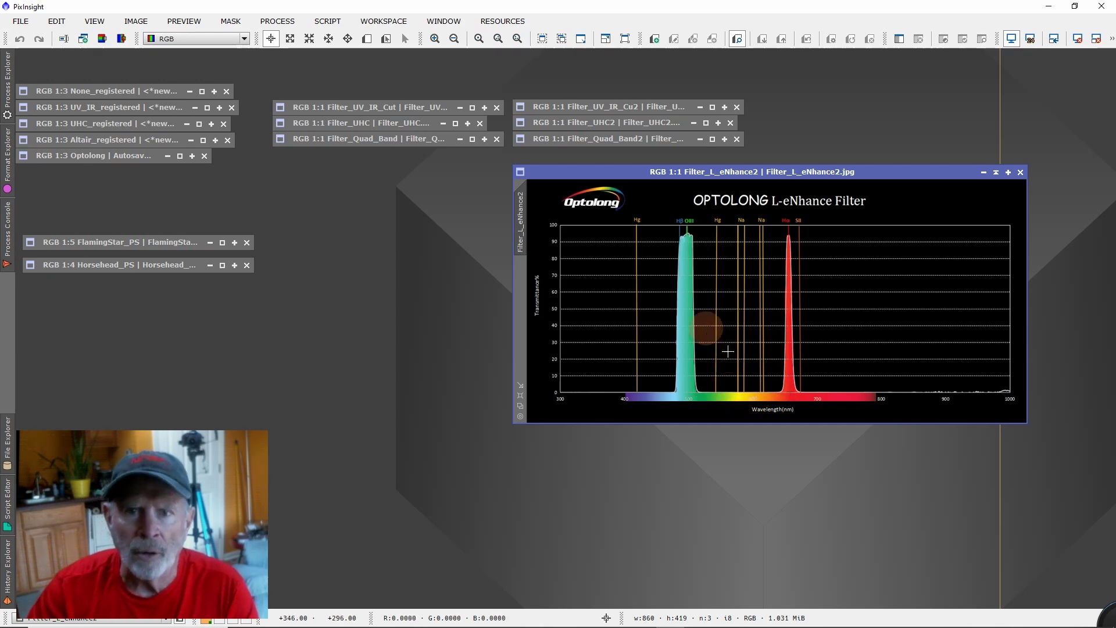
double_click(120, 158)
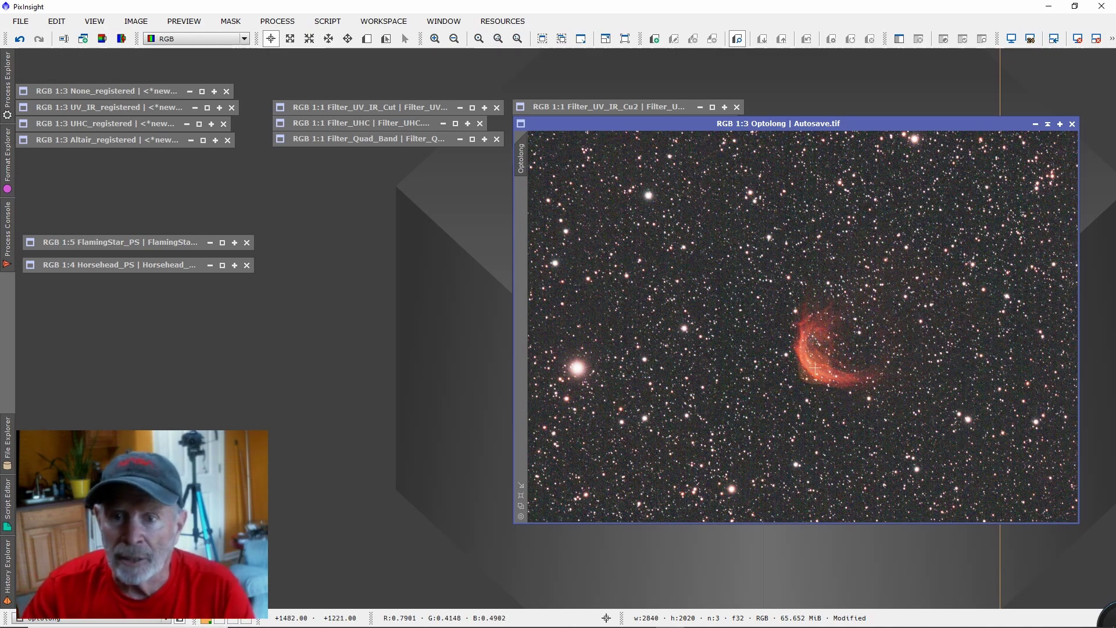
Step: Compare Altair_registered with Optolong, then iconize Altair, Optolong and the filled L-eNhance chart
double_click(129, 140)
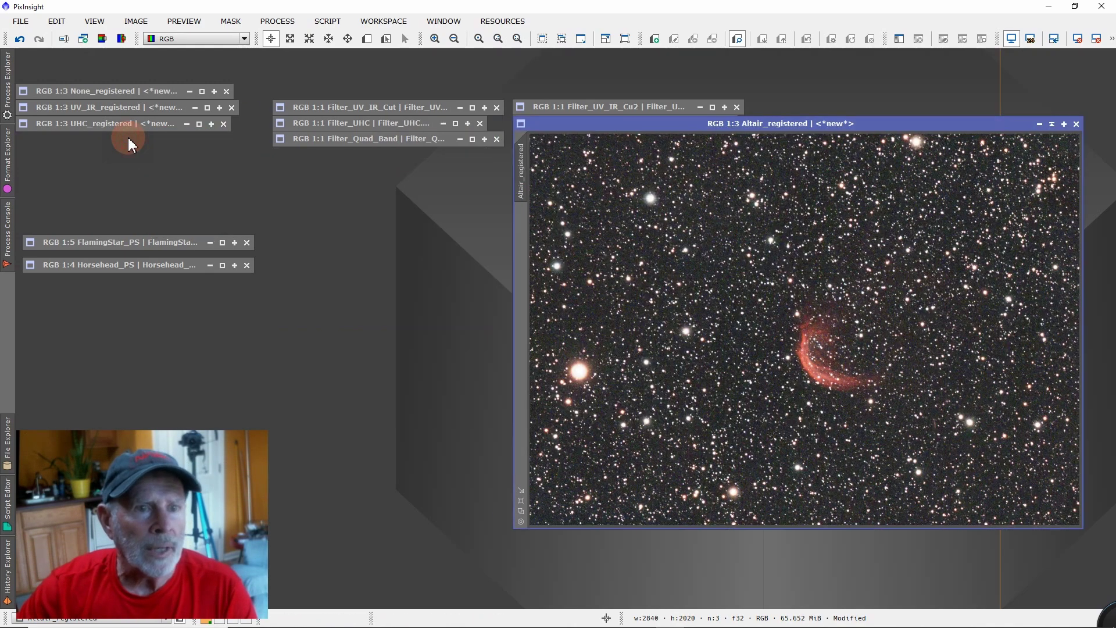
left_click(1038, 124)
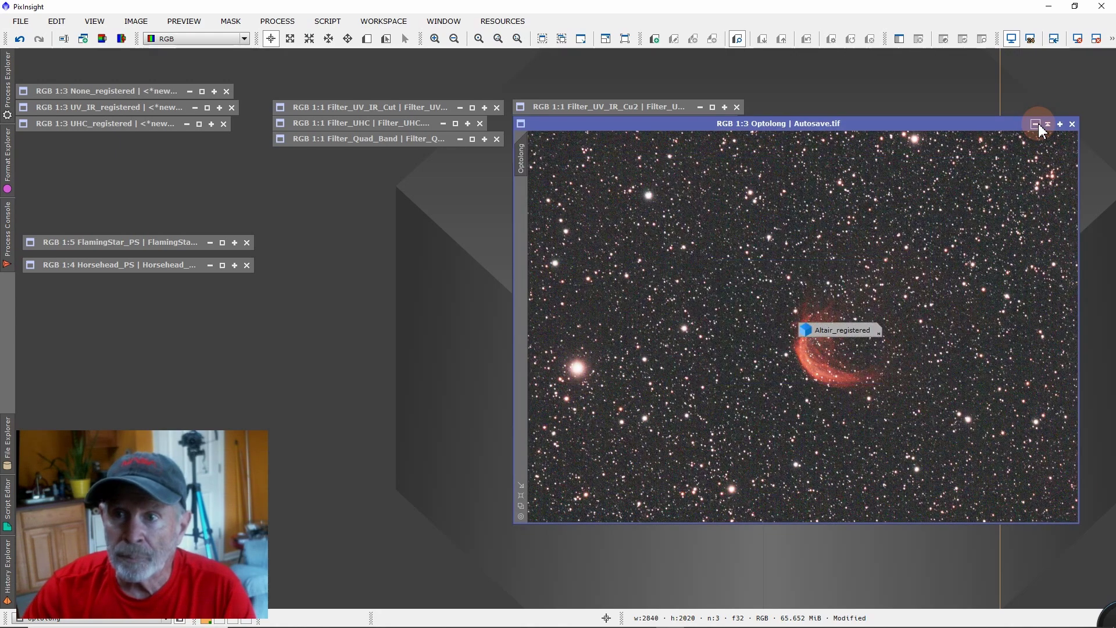
left_click(854, 341)
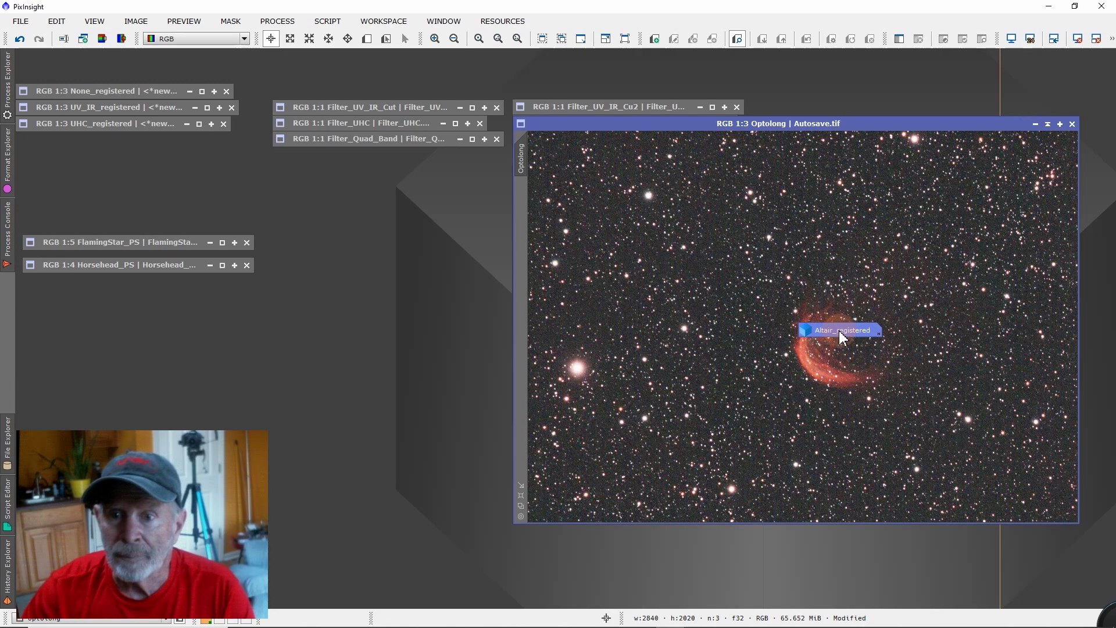
double_click(835, 330)
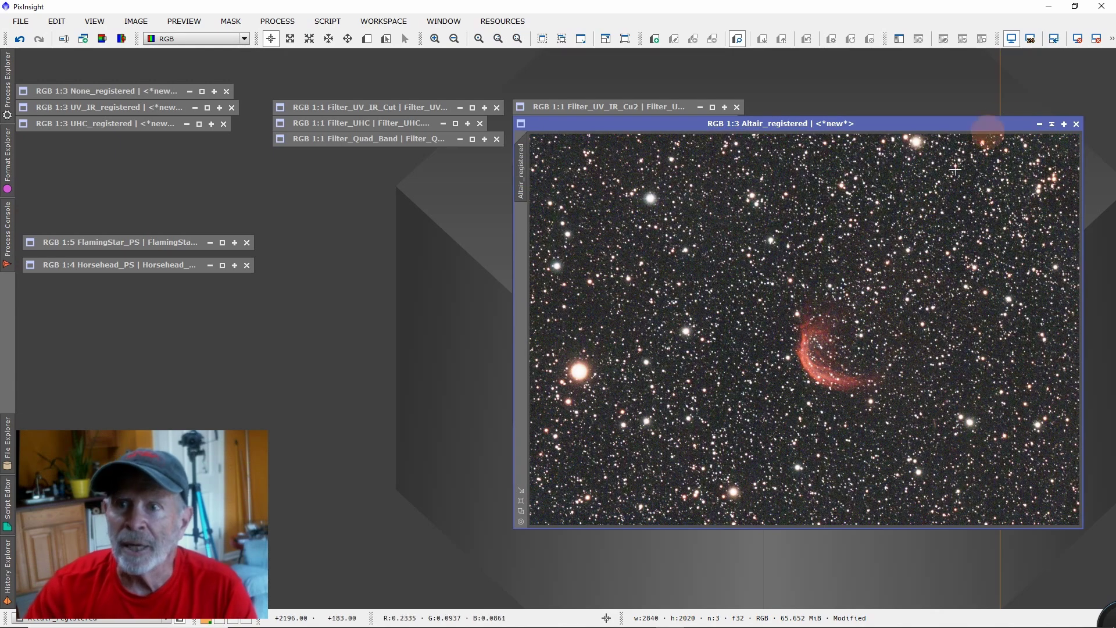
left_click(1052, 124)
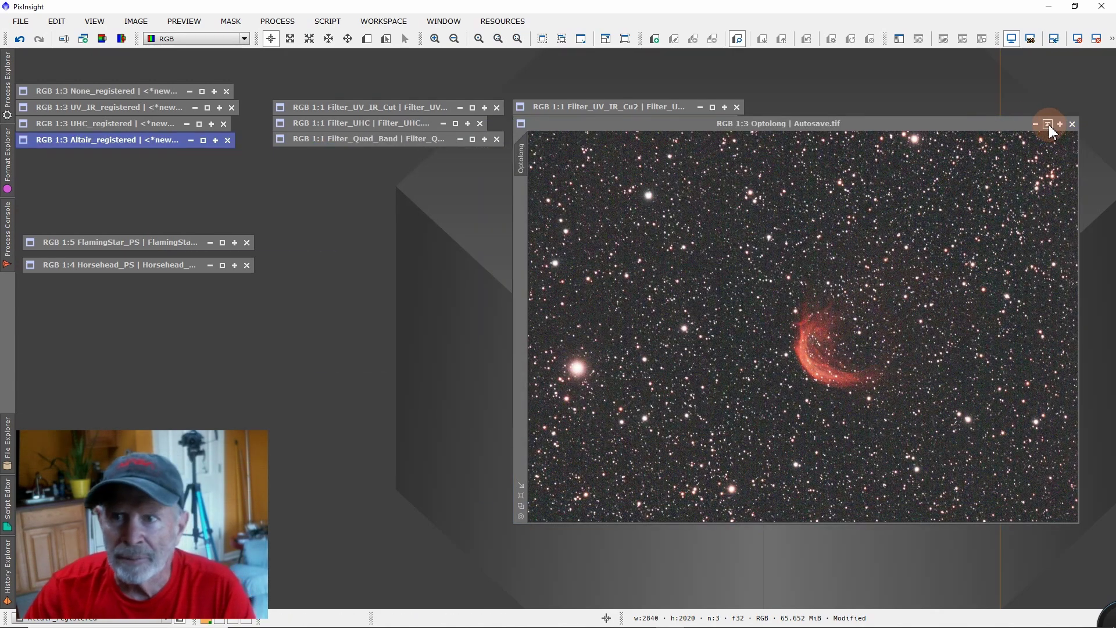
left_click(1048, 124)
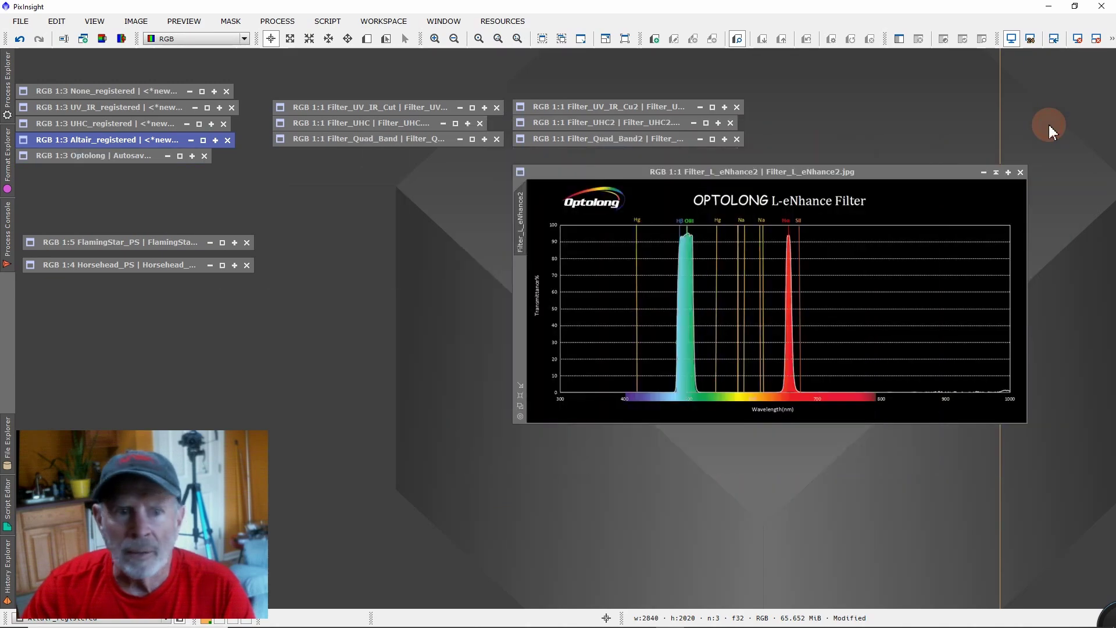
left_click(996, 172)
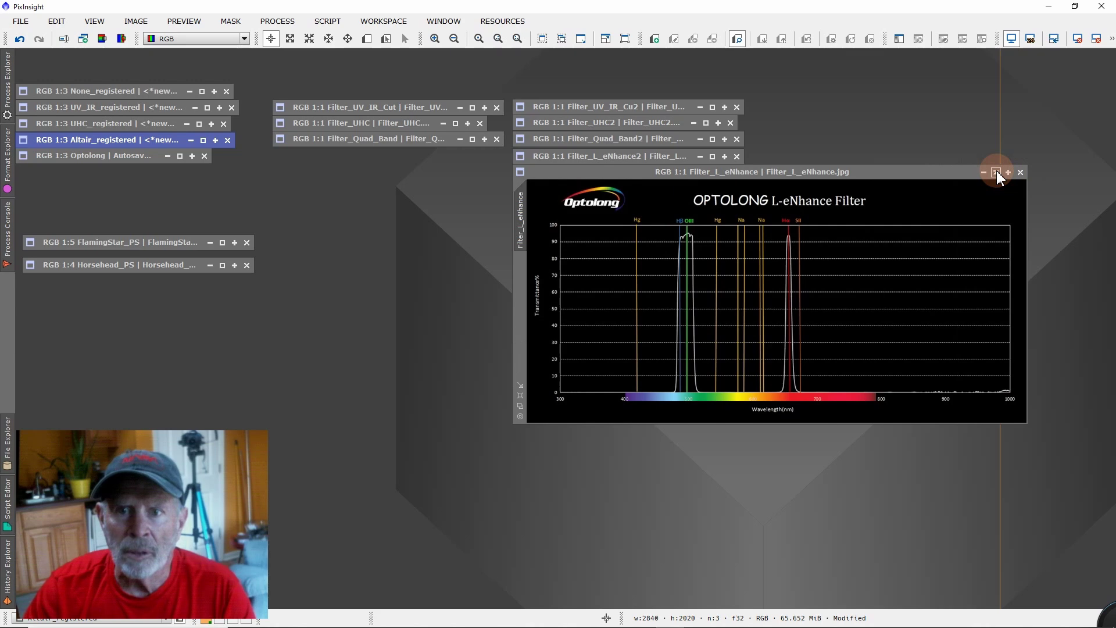
Step: Iconize the plain L-eNhance chart, view FlamingStar_PS, then collapse it to an icon
left_click(996, 173)
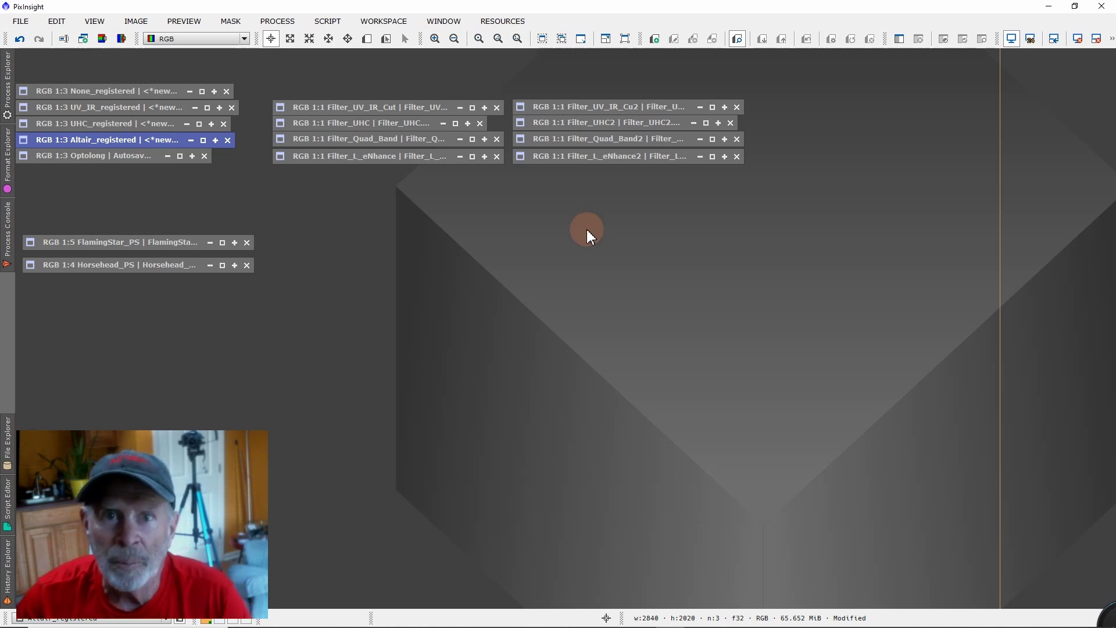
double_click(130, 243)
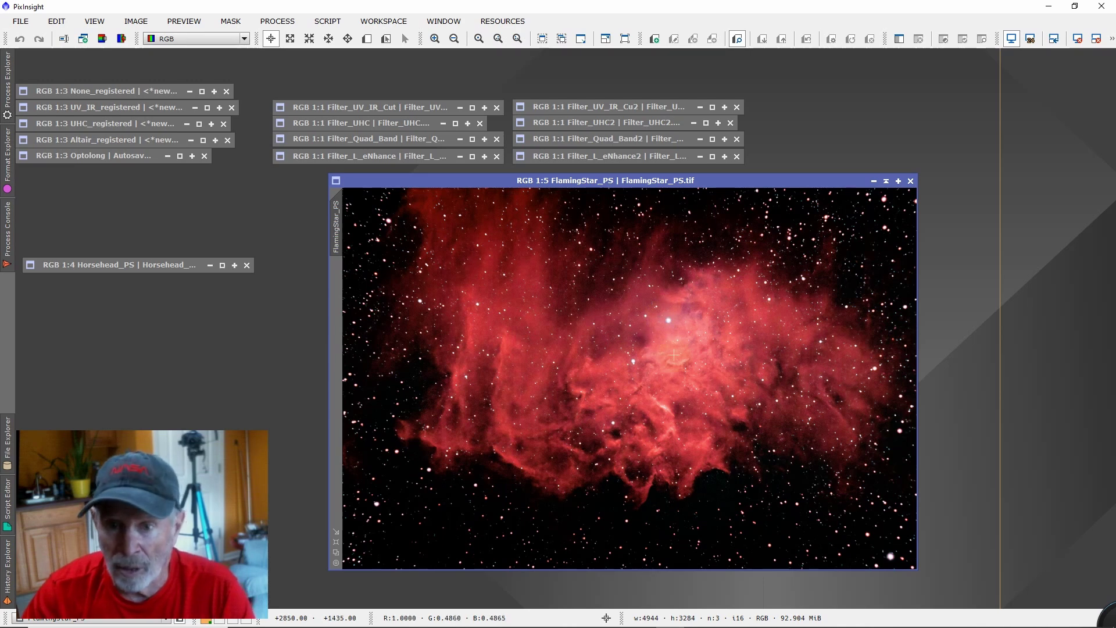
left_click(885, 181)
Step: Open the Horsehead_PS image and zoom in to 1:1 resolution
left_click(150, 266)
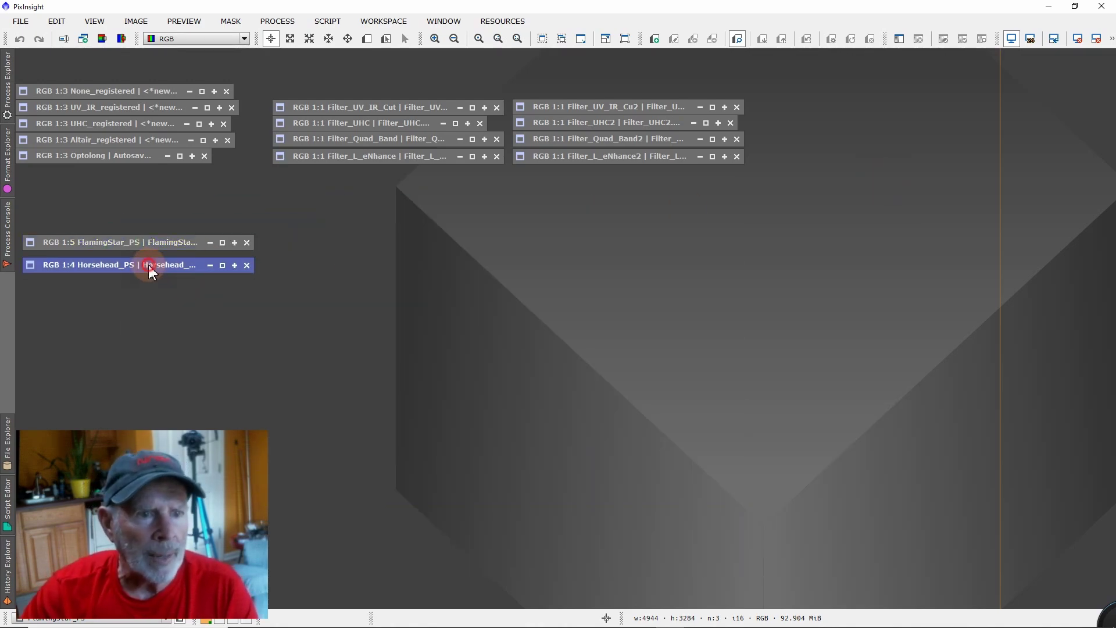
double_click(148, 265)
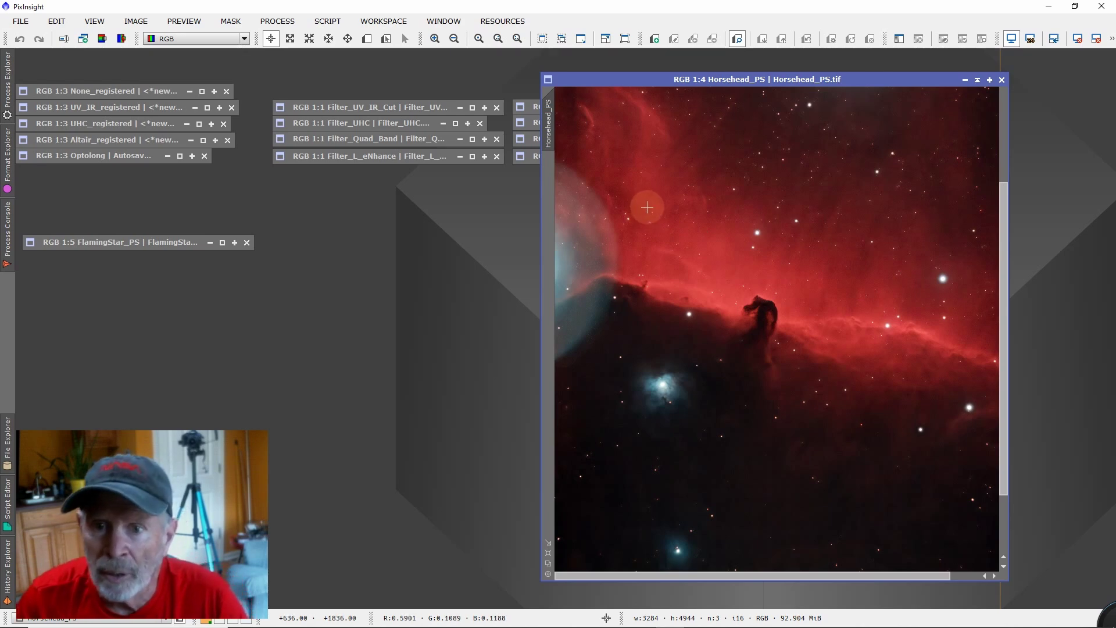
scroll(776, 302, "up", 3)
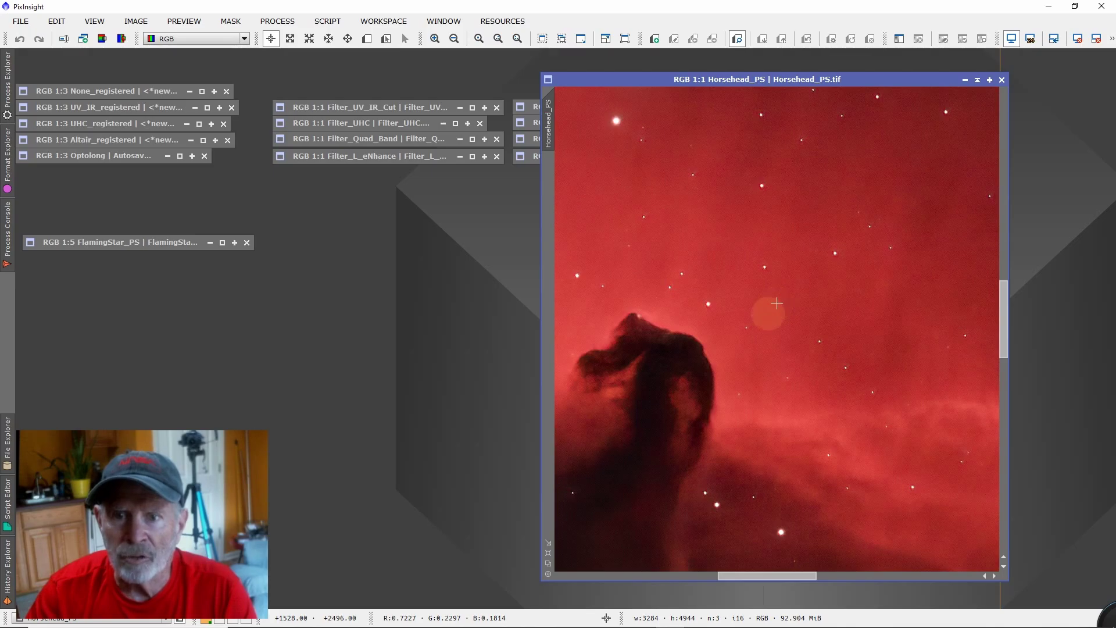
Step: Pan around the dark horsehead silhouette at 1:1, then zoom back out
left_click_drag(768, 577, 724, 577)
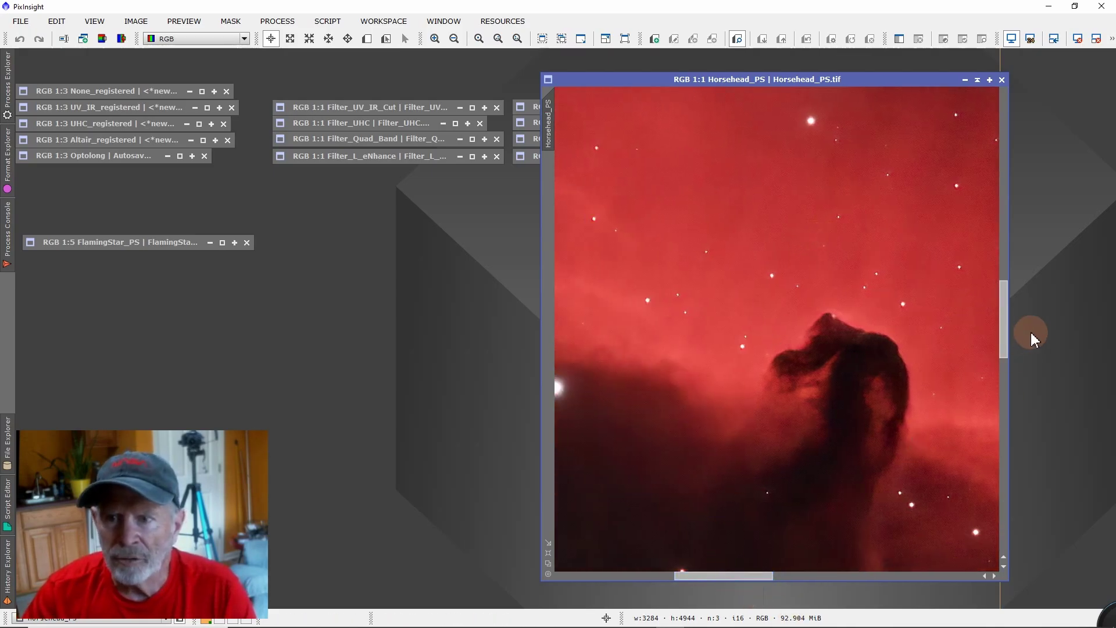
left_click_drag(1006, 334, 998, 364)
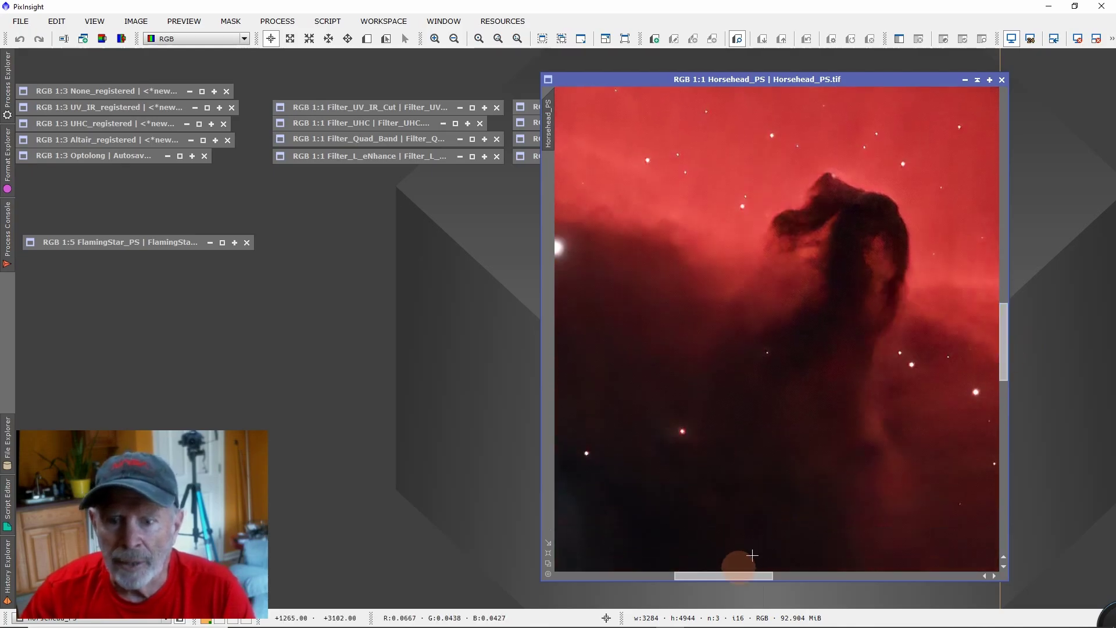
left_click(721, 577)
left_click_drag(720, 577, 741, 577)
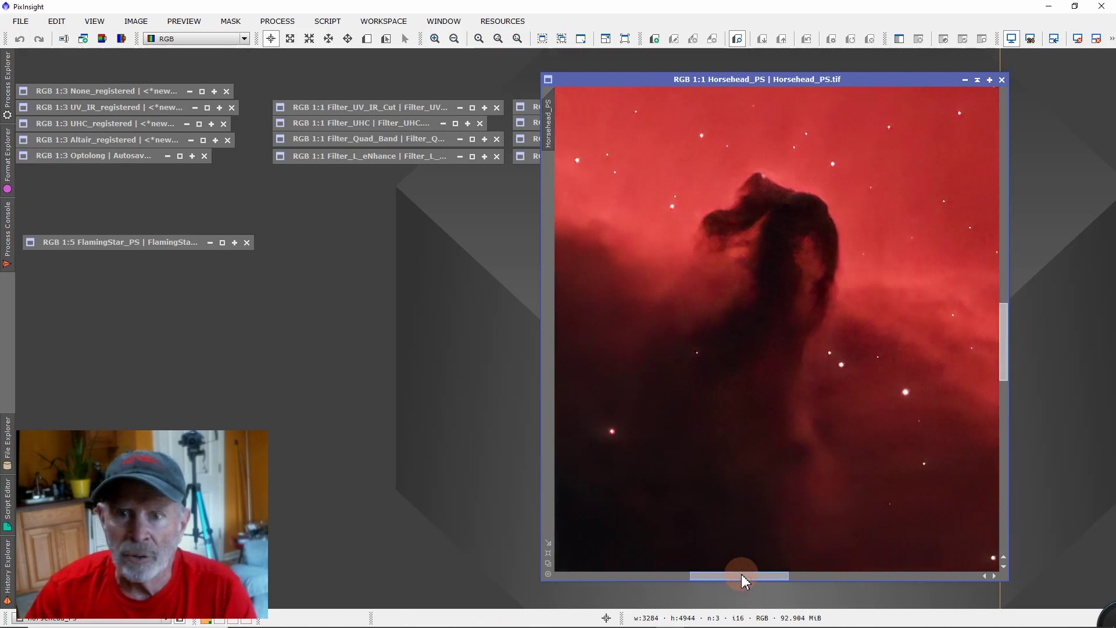
left_click(803, 187)
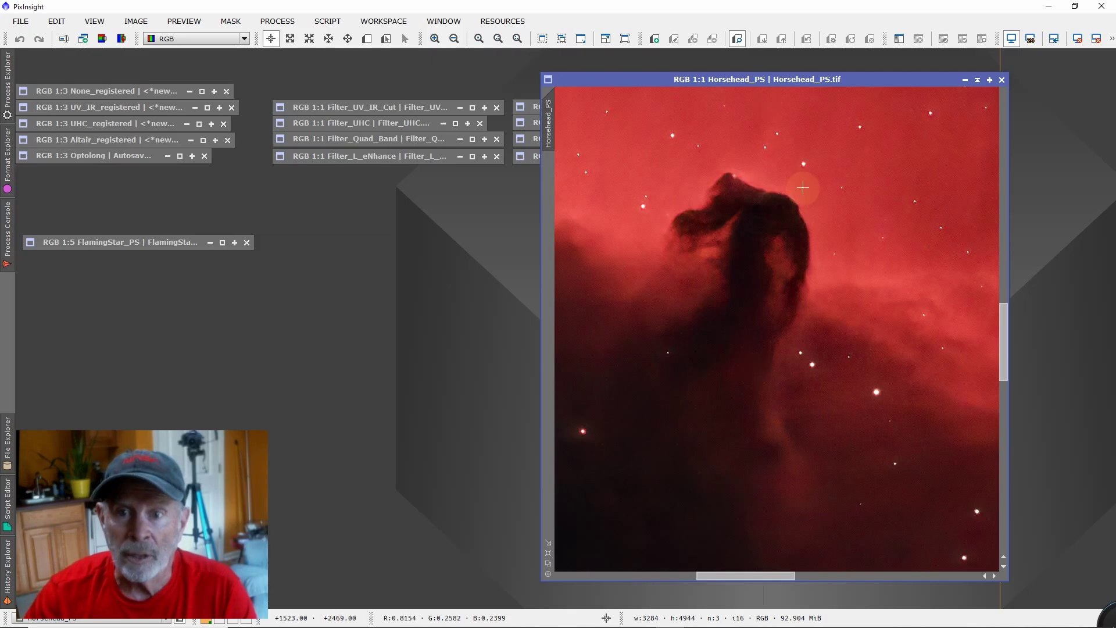
scroll(803, 187, "down", 4)
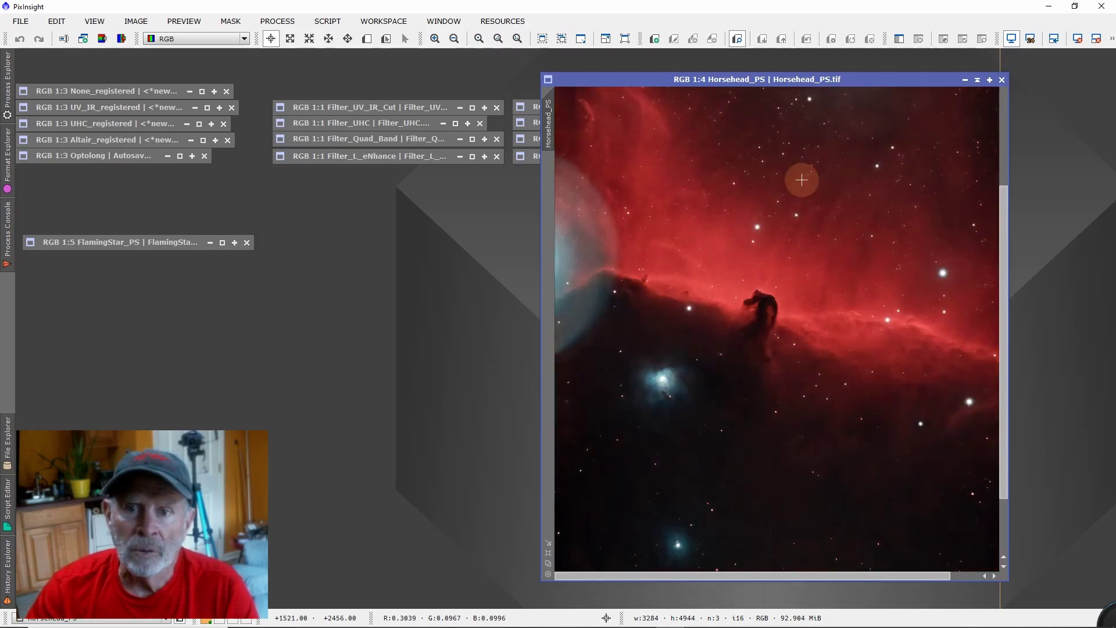